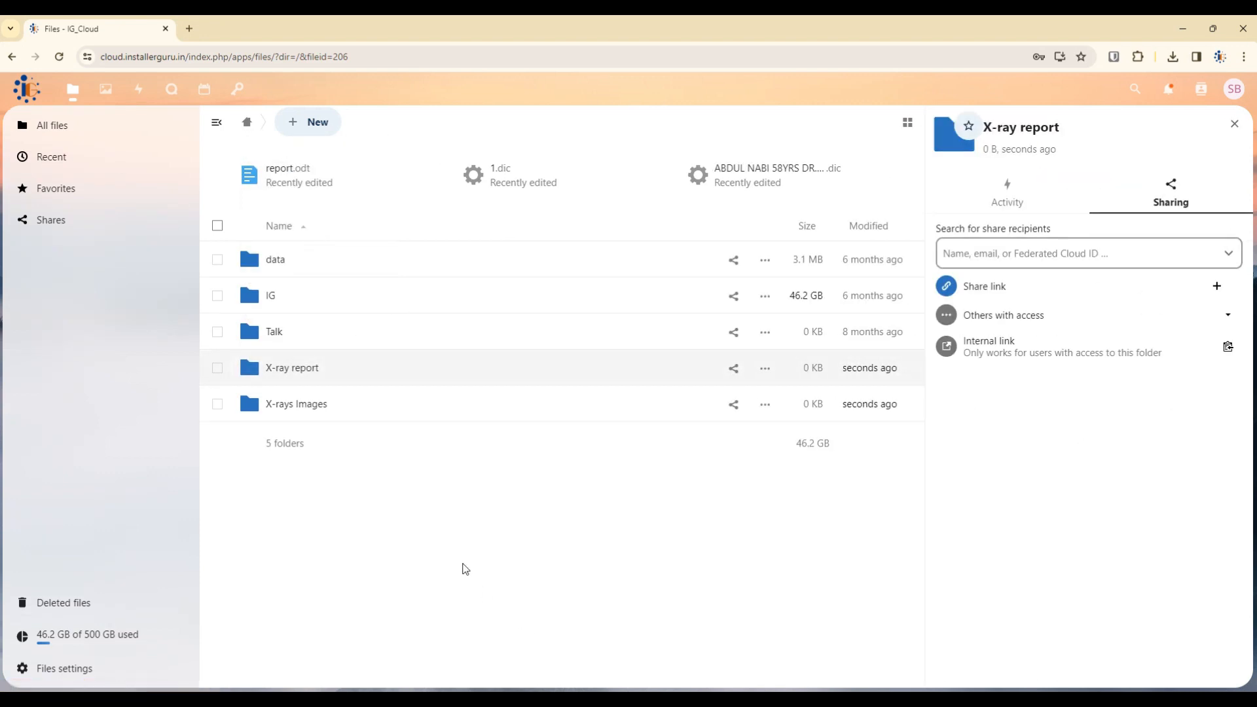
# Open the empty X-rays Images folder from All files.
pyautogui.click(317, 406)
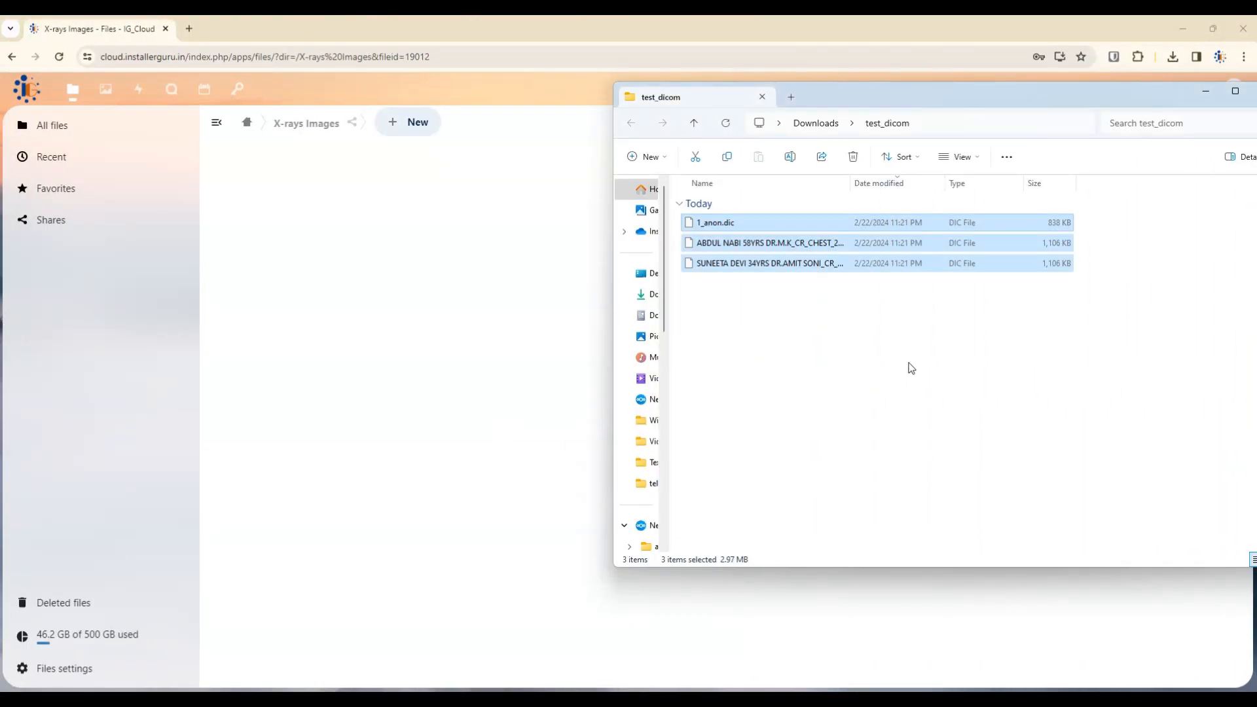
# Select the three .dic files in test_dicom and drag them into X-rays Images.
pyautogui.click(911, 368)
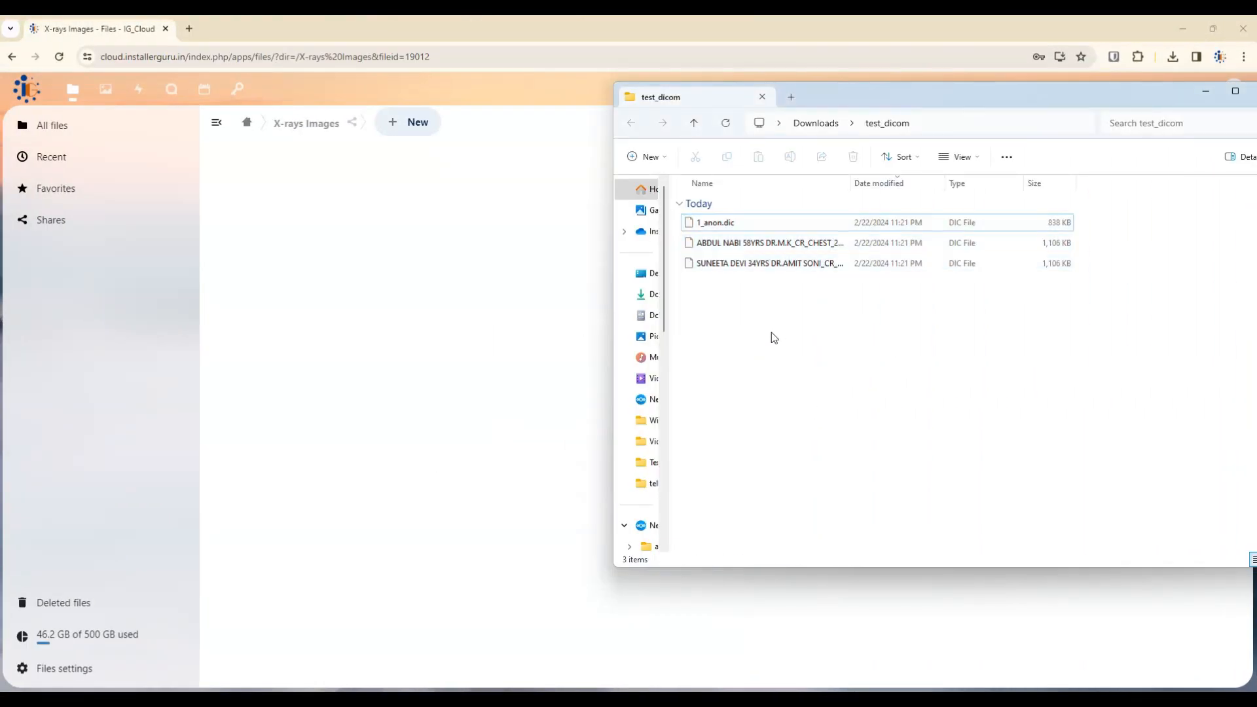
pyautogui.moveTo(752, 312); pyautogui.dragTo(771, 225)
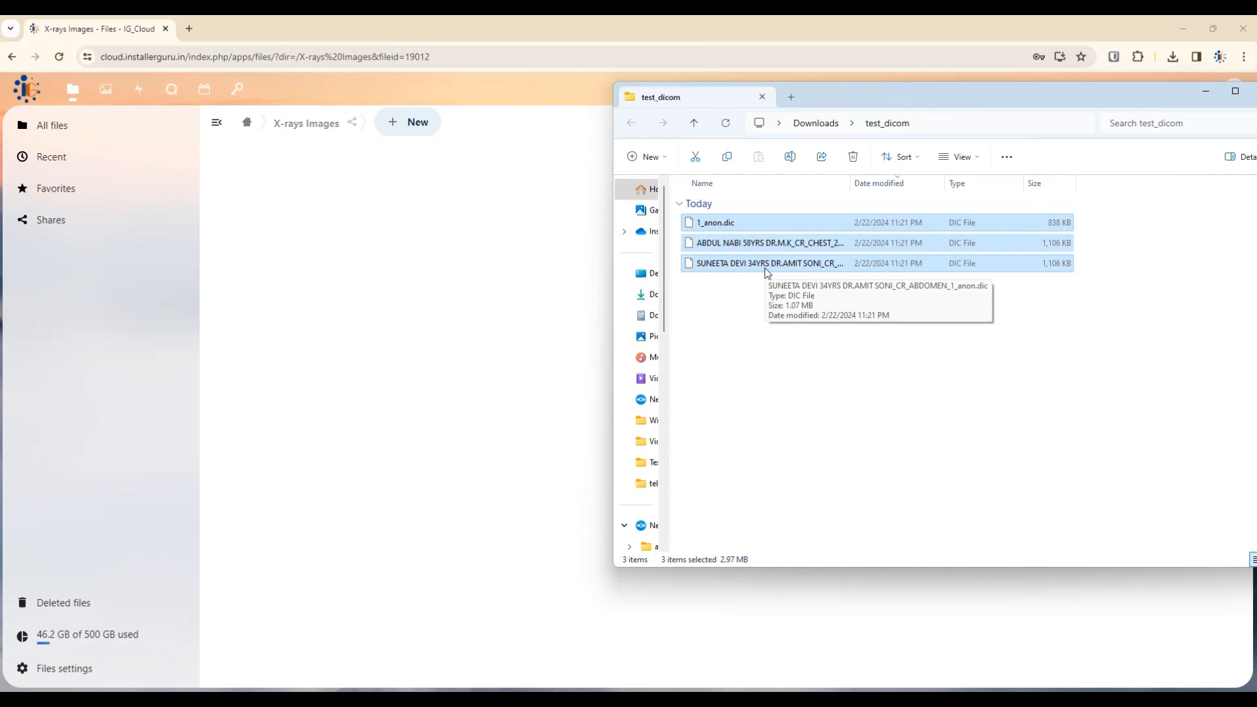
pyautogui.moveTo(756, 261); pyautogui.dragTo(469, 309)
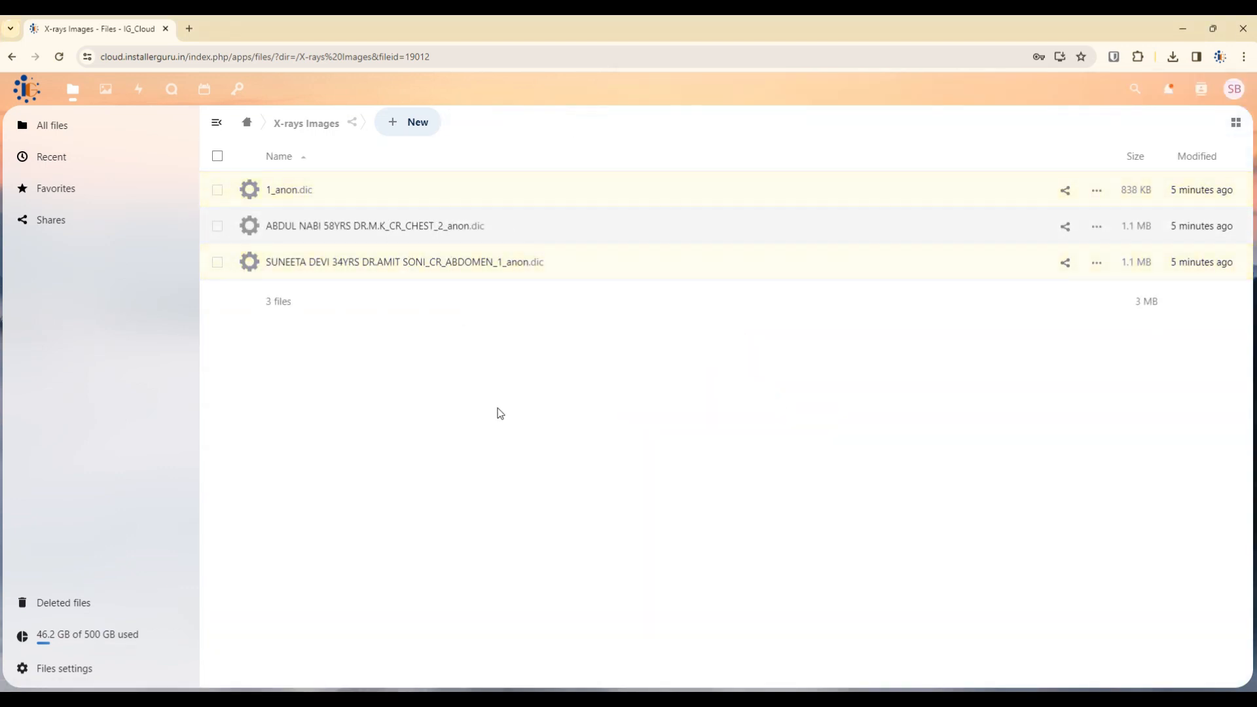
# Check the action menu for 1_anon.dic, then open the account menu.
pyautogui.click(1097, 190)
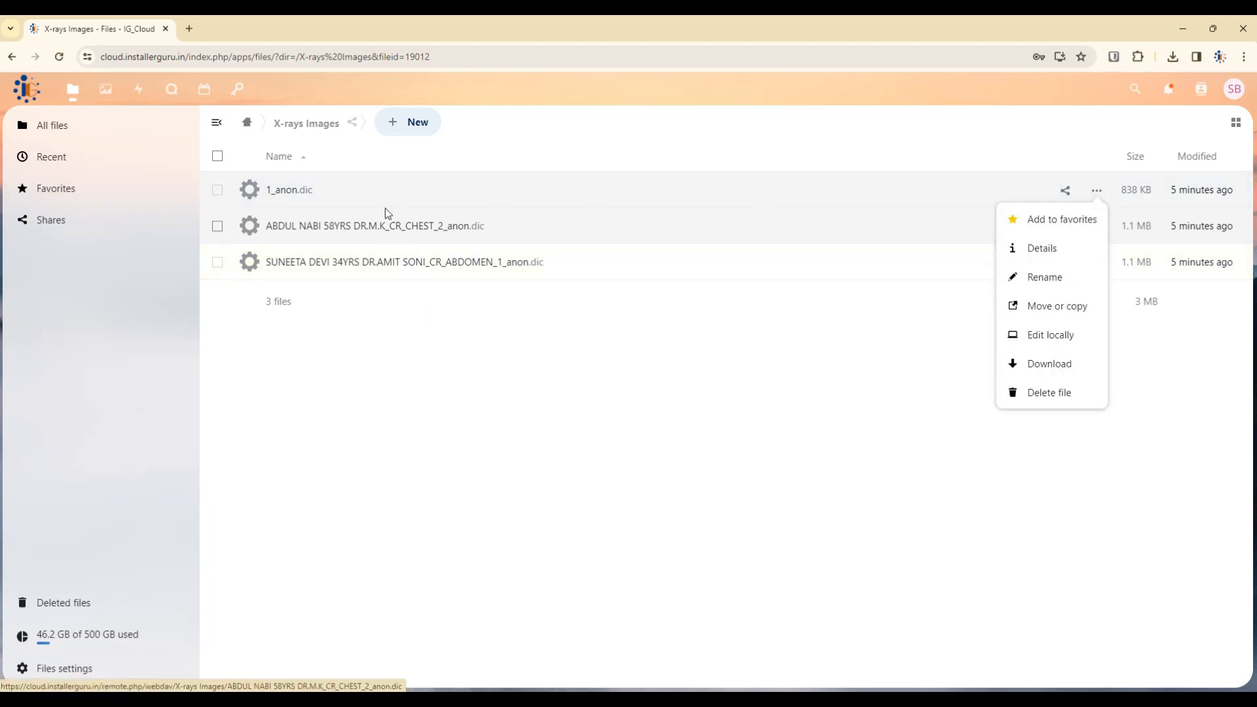
pyautogui.click(373, 412)
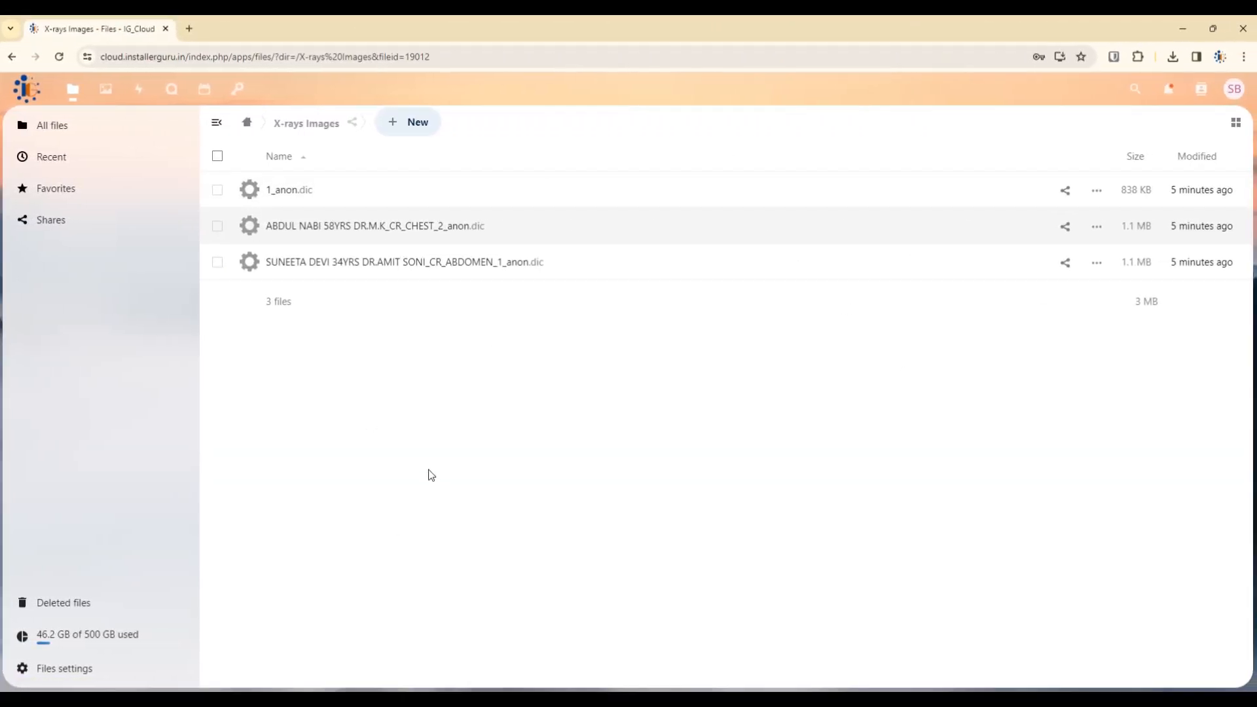
pyautogui.click(1235, 91)
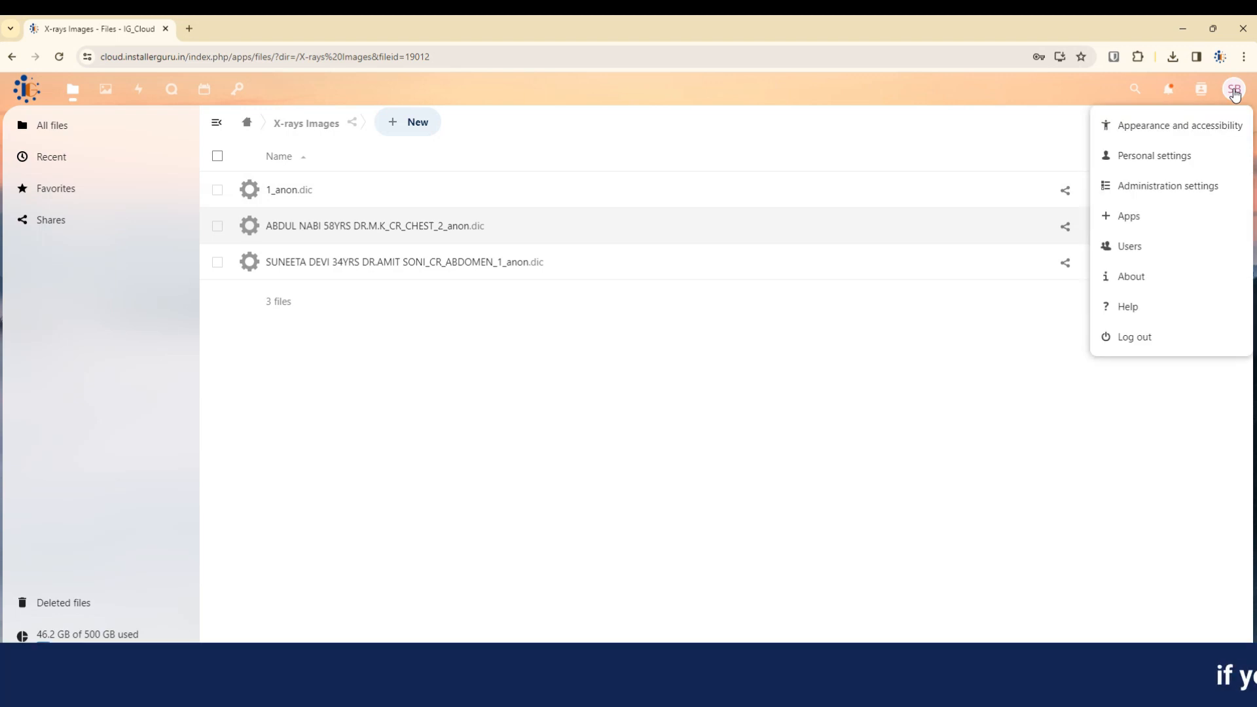
# Find 'dicom' on the Apps page, download and enable DICOM Viewer 1.2.5, then return to Files.
pyautogui.click(1169, 216)
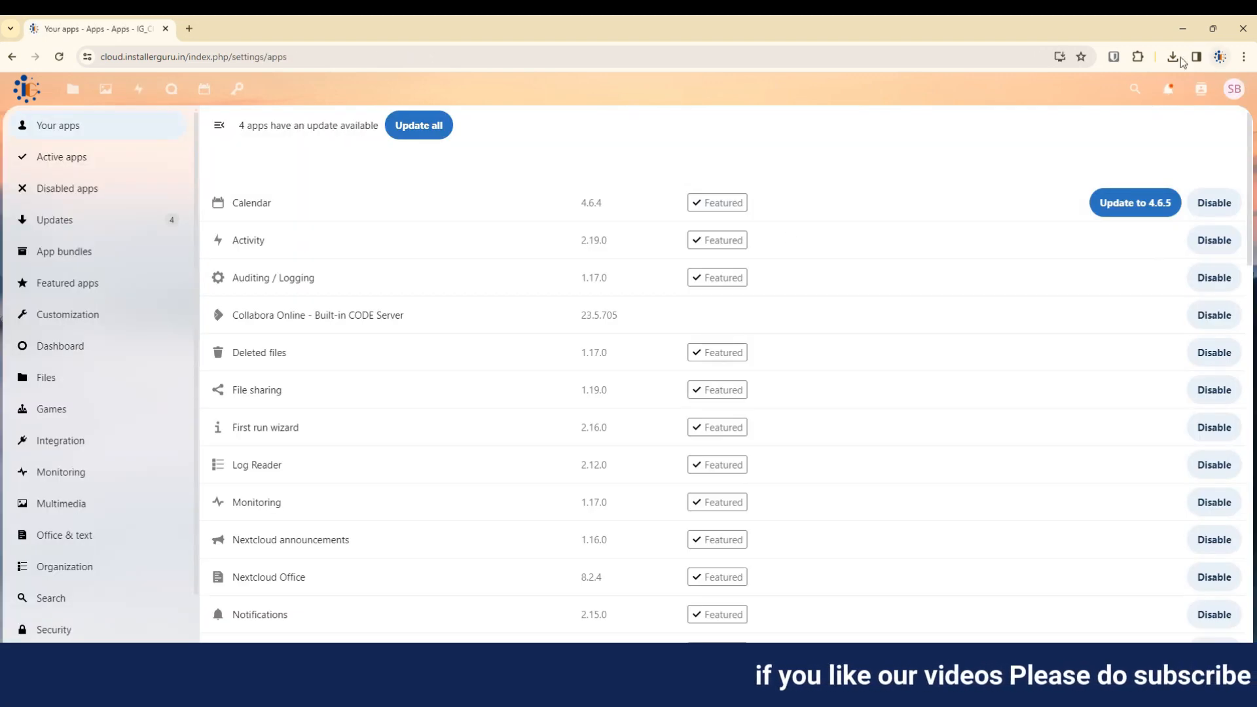
pyautogui.click(1135, 88)
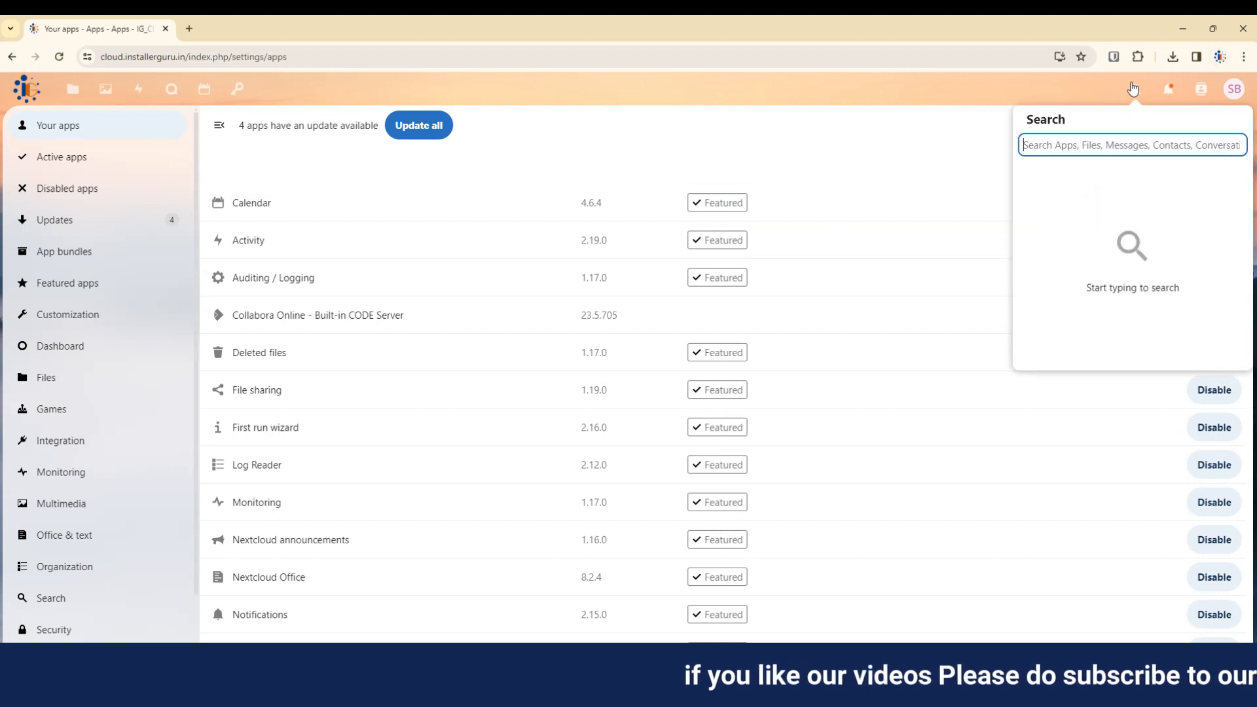
pyautogui.write('dicom')
pyautogui.click(654, 567)
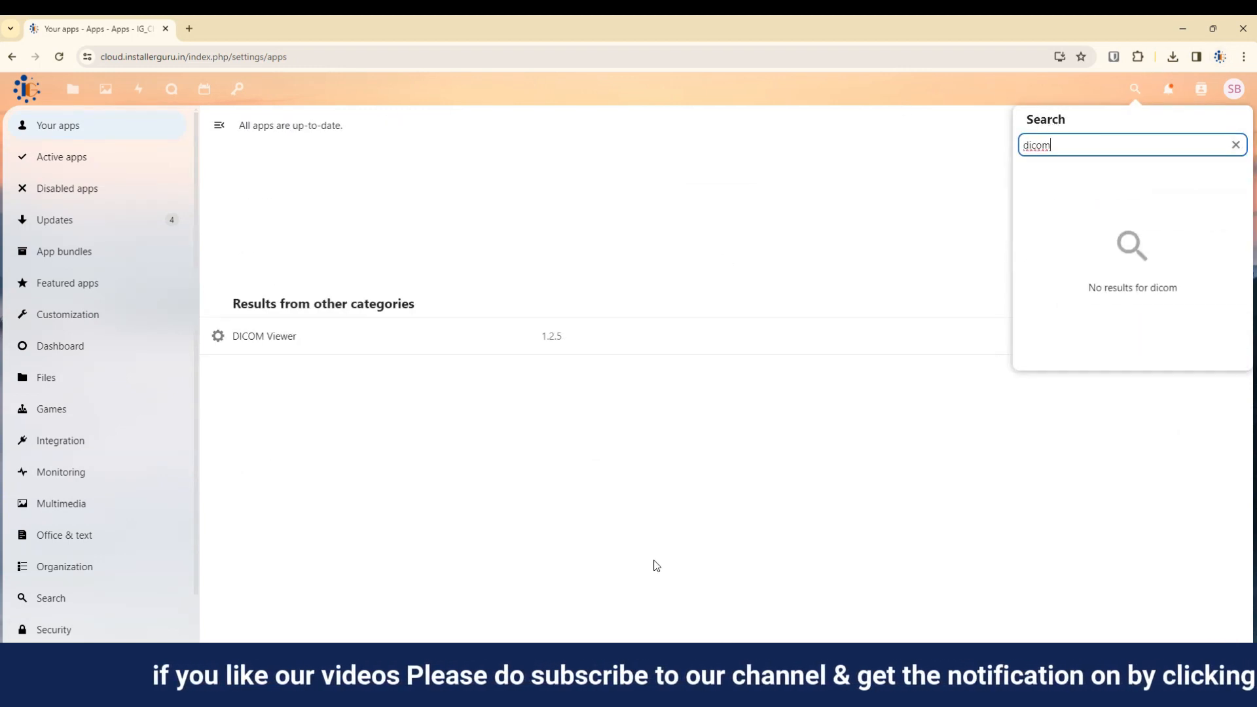
pyautogui.click(365, 335)
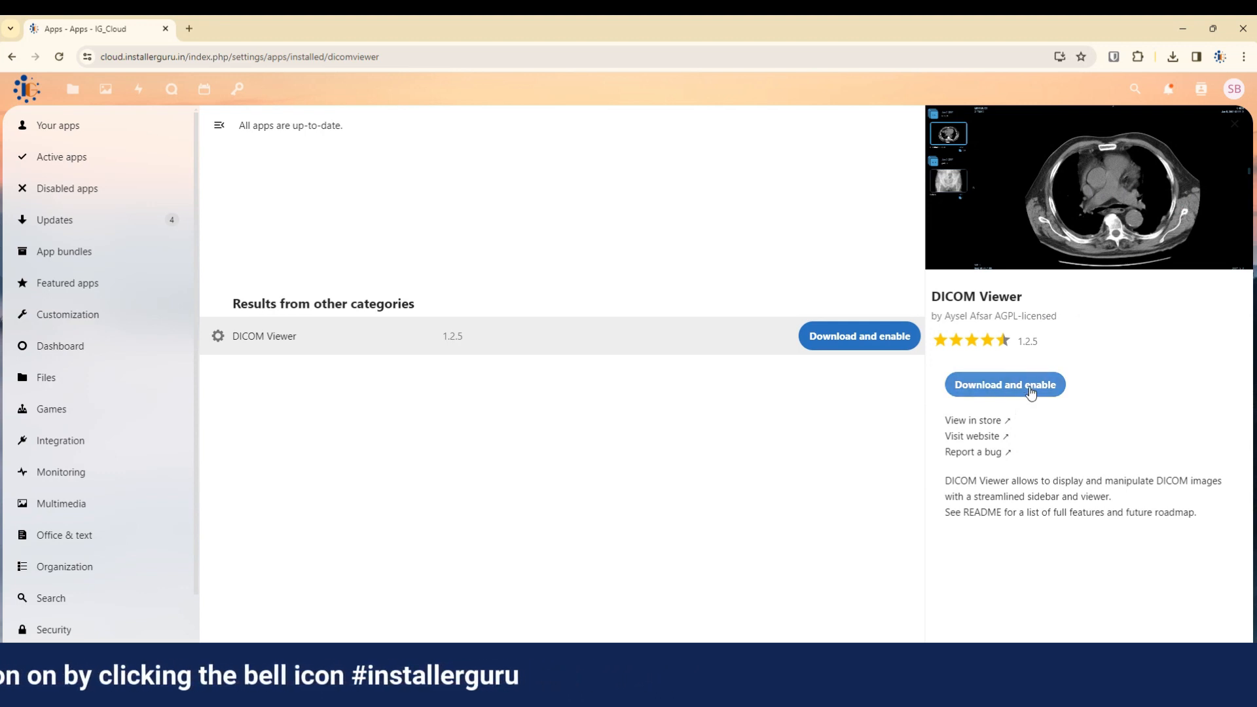
pyautogui.click(1006, 385)
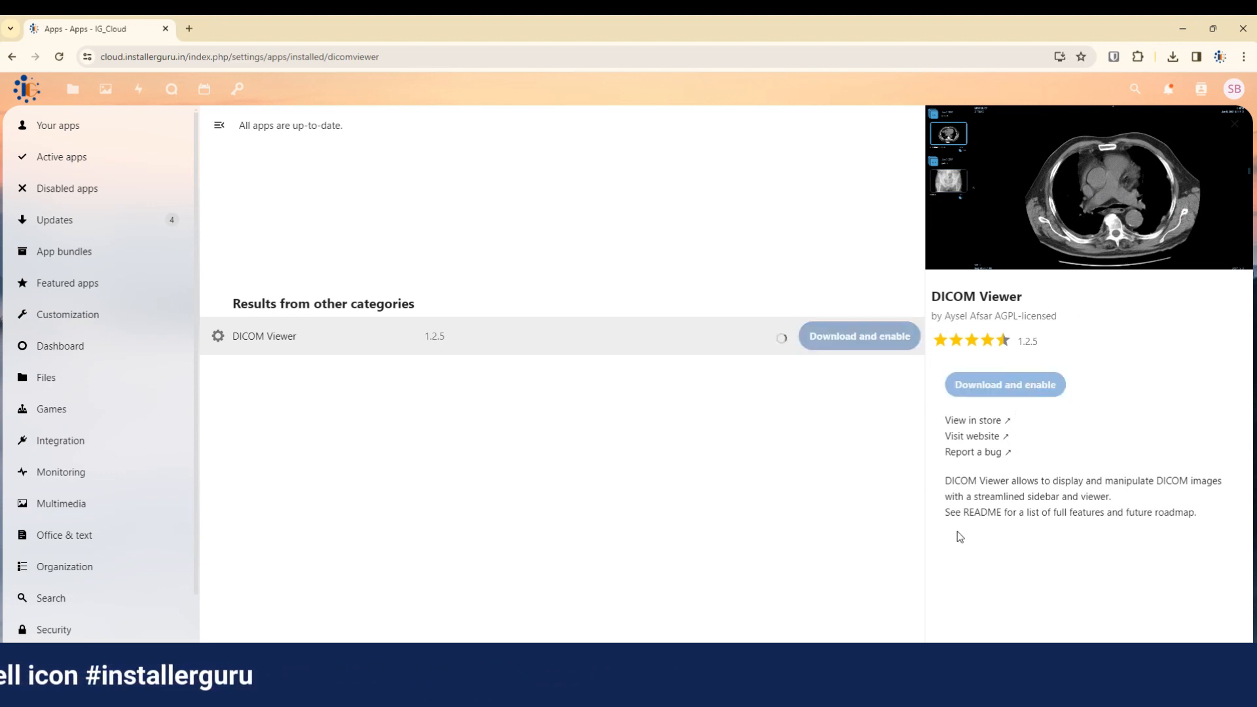
pyautogui.click(72, 89)
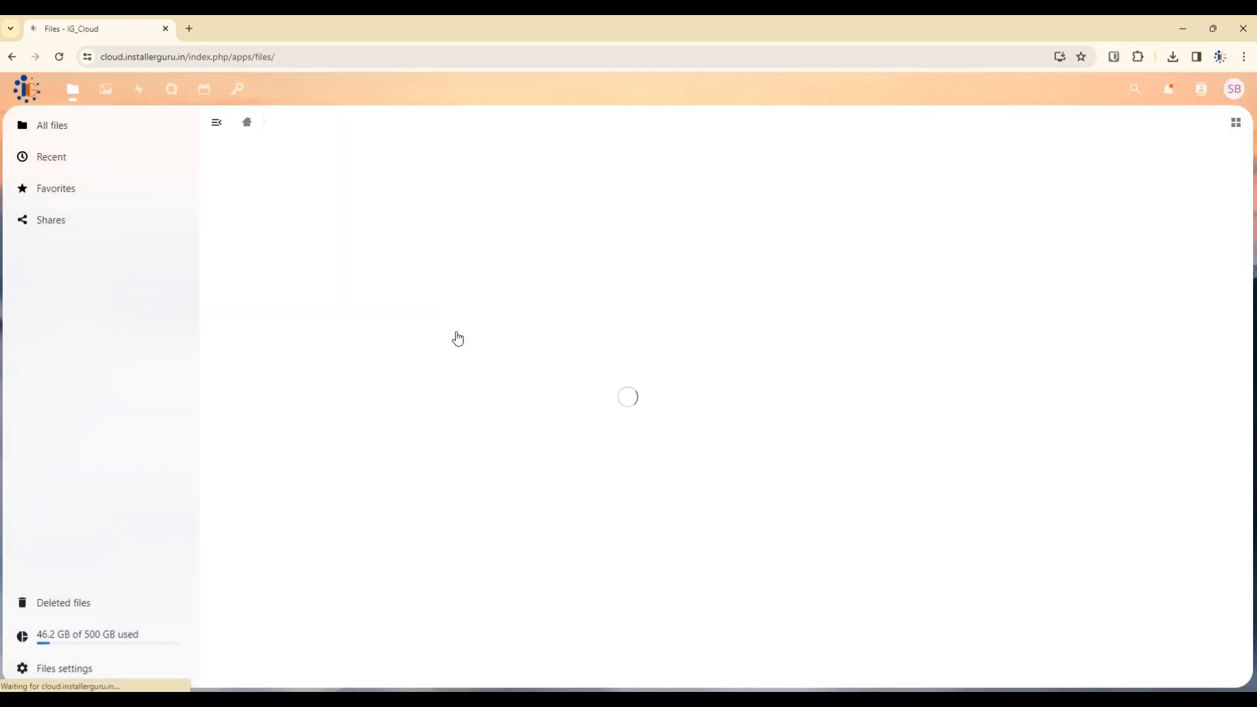
# Open 1_anon.dic from X-rays Images with the DICOM Viewer.
pyautogui.click(332, 409)
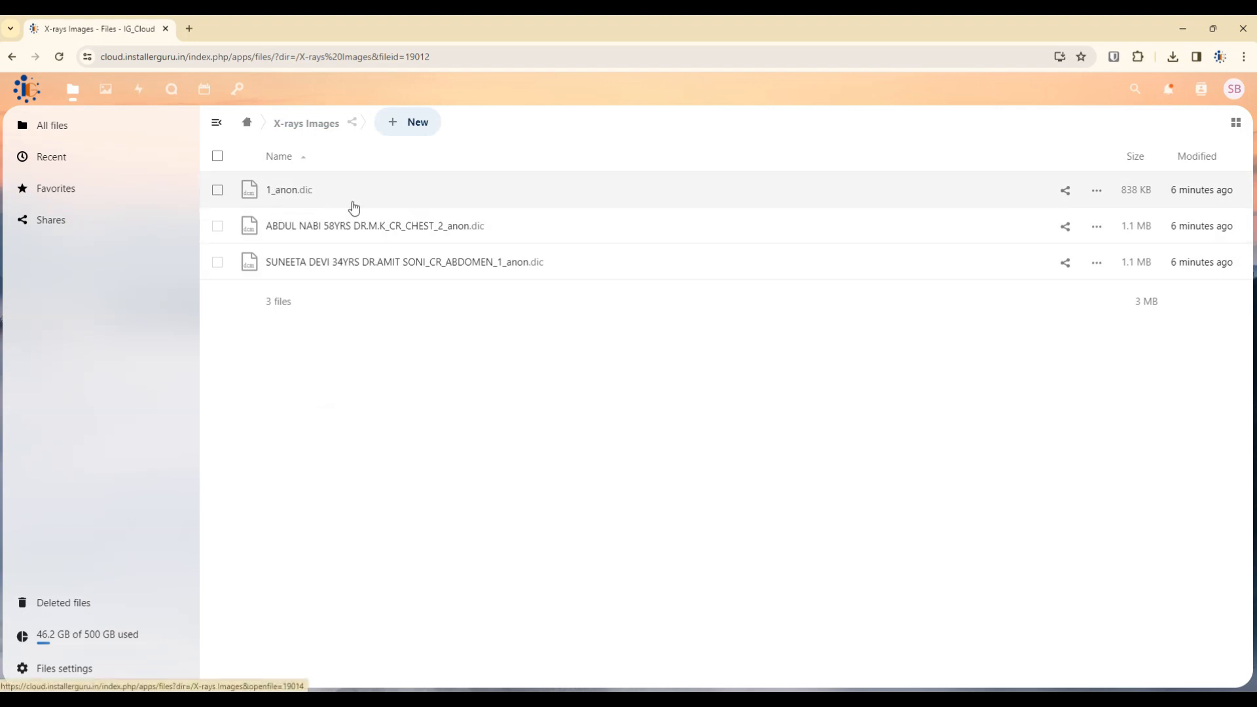
pyautogui.click(1097, 190)
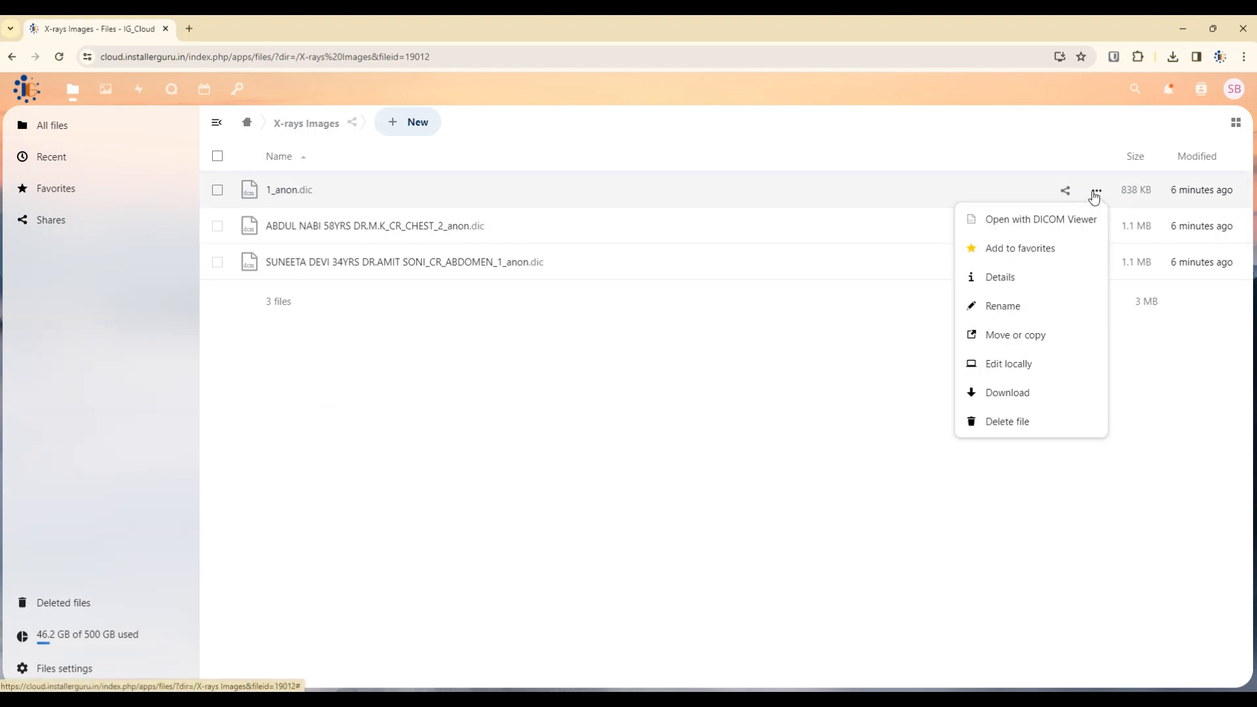
pyautogui.click(1004, 220)
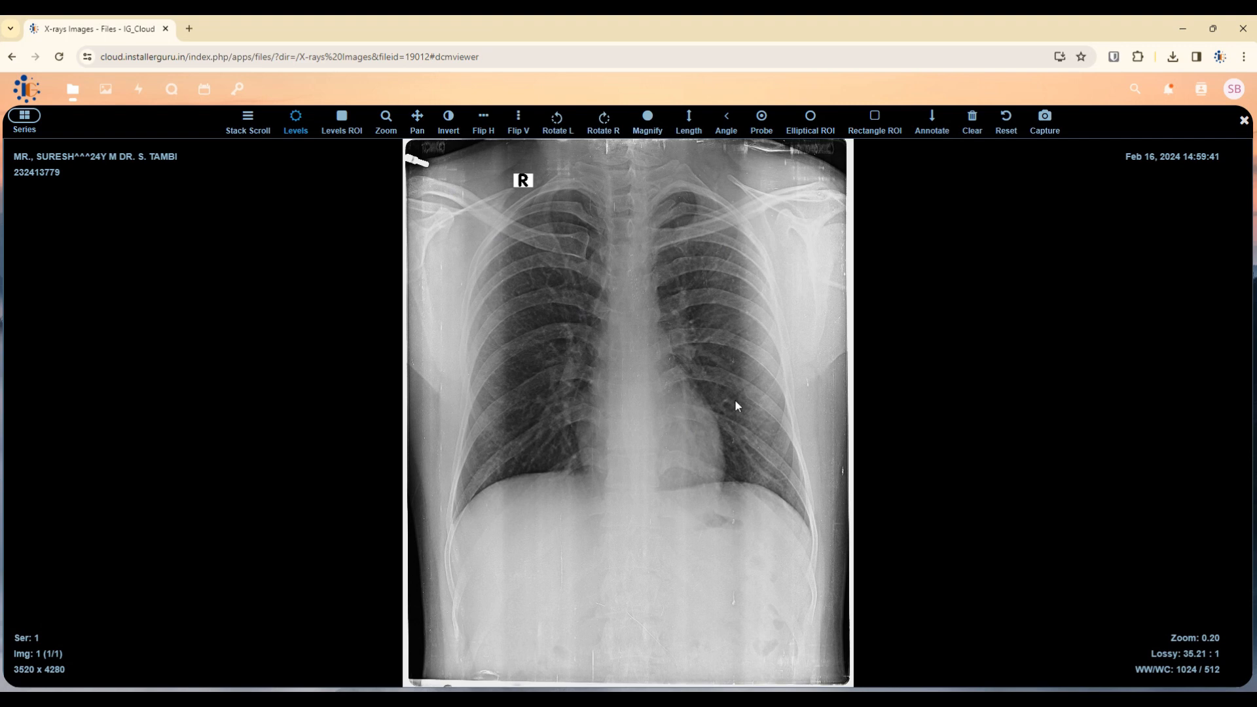
# Set contrast from boxes over the chest with Levels ROI, then slightly zoom and pan the X-ray.
pyautogui.click(341, 119)
pyautogui.moveTo(482, 263); pyautogui.dragTo(792, 544)
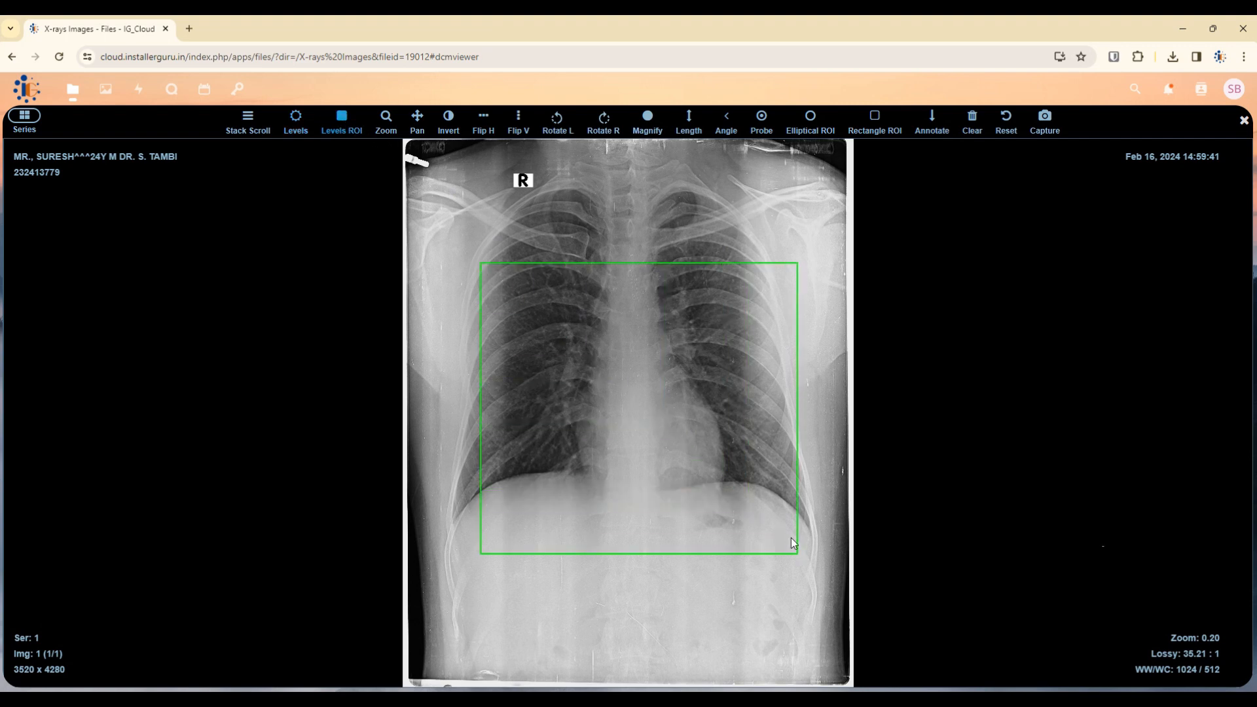
pyautogui.moveTo(653, 336); pyautogui.dragTo(543, 488)
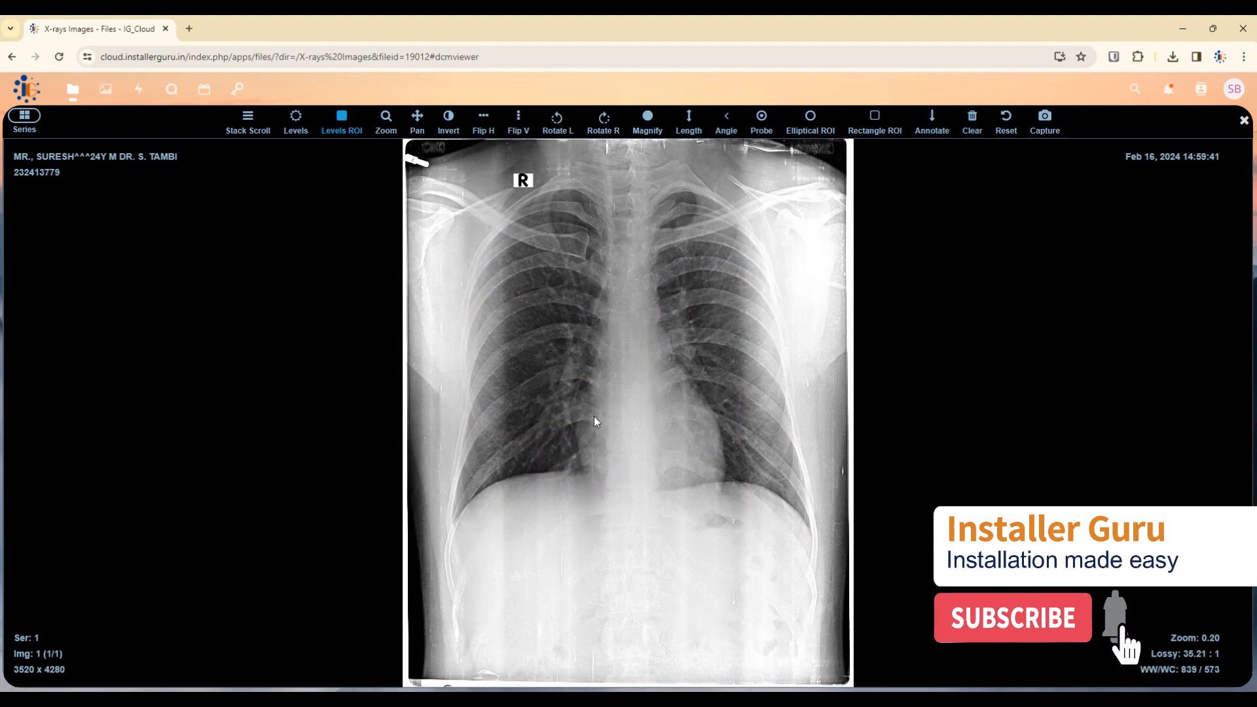
pyautogui.click(386, 124)
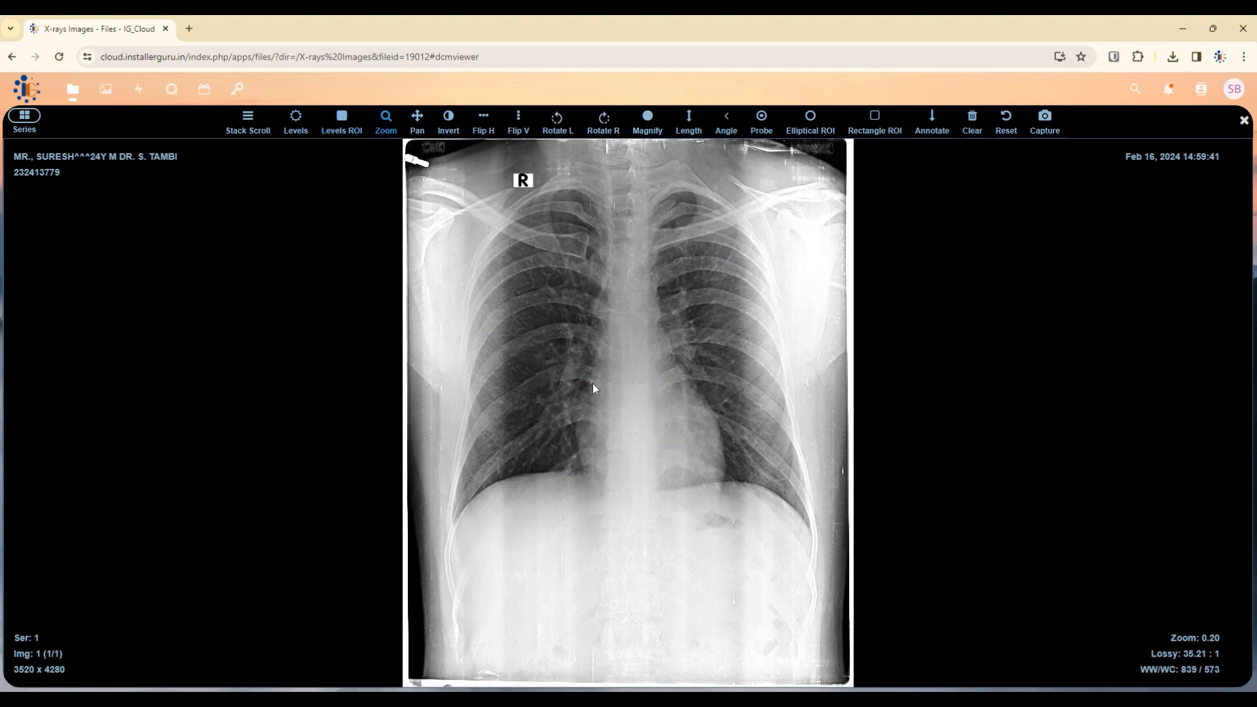
pyautogui.moveTo(614, 384); pyautogui.dragTo(664, 396)
pyautogui.click(417, 124)
pyautogui.moveTo(643, 353); pyautogui.dragTo(626, 391)
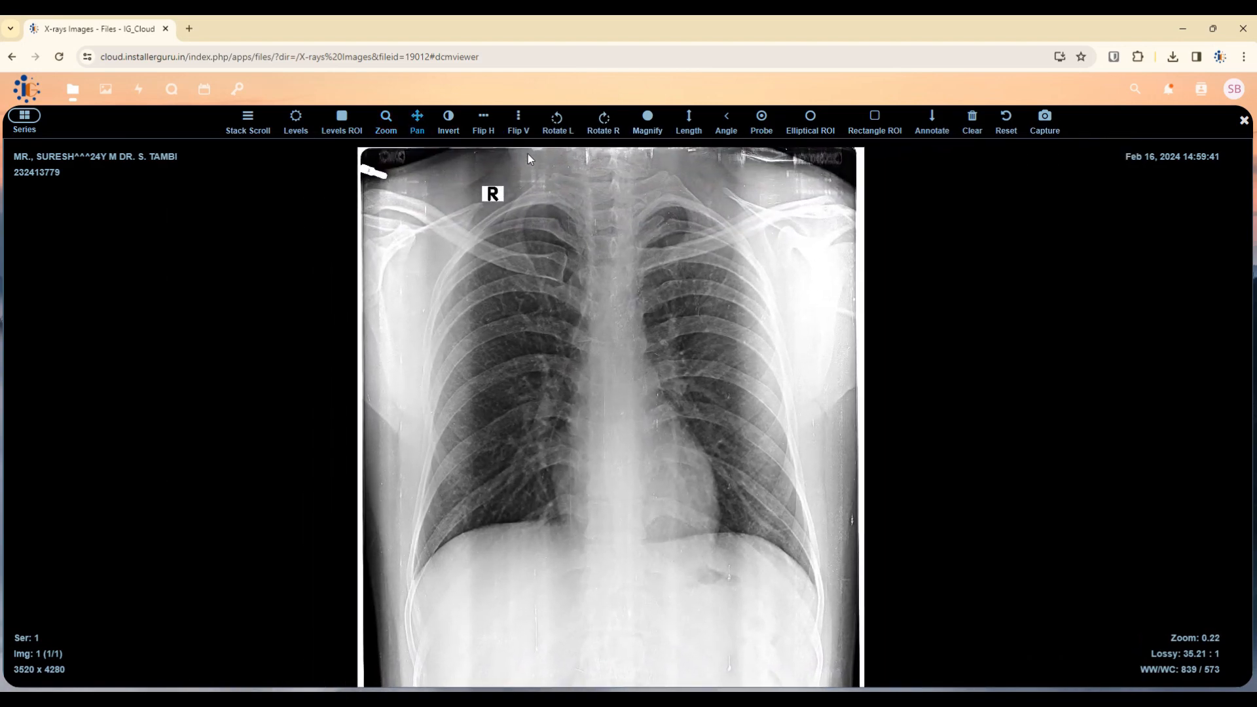
# Flip the X-ray horizontally and back, rotate it back to upright, and magnify the mediastinum.
pyautogui.click(483, 125)
pyautogui.click(482, 128)
pyautogui.click(557, 123)
pyautogui.click(555, 121)
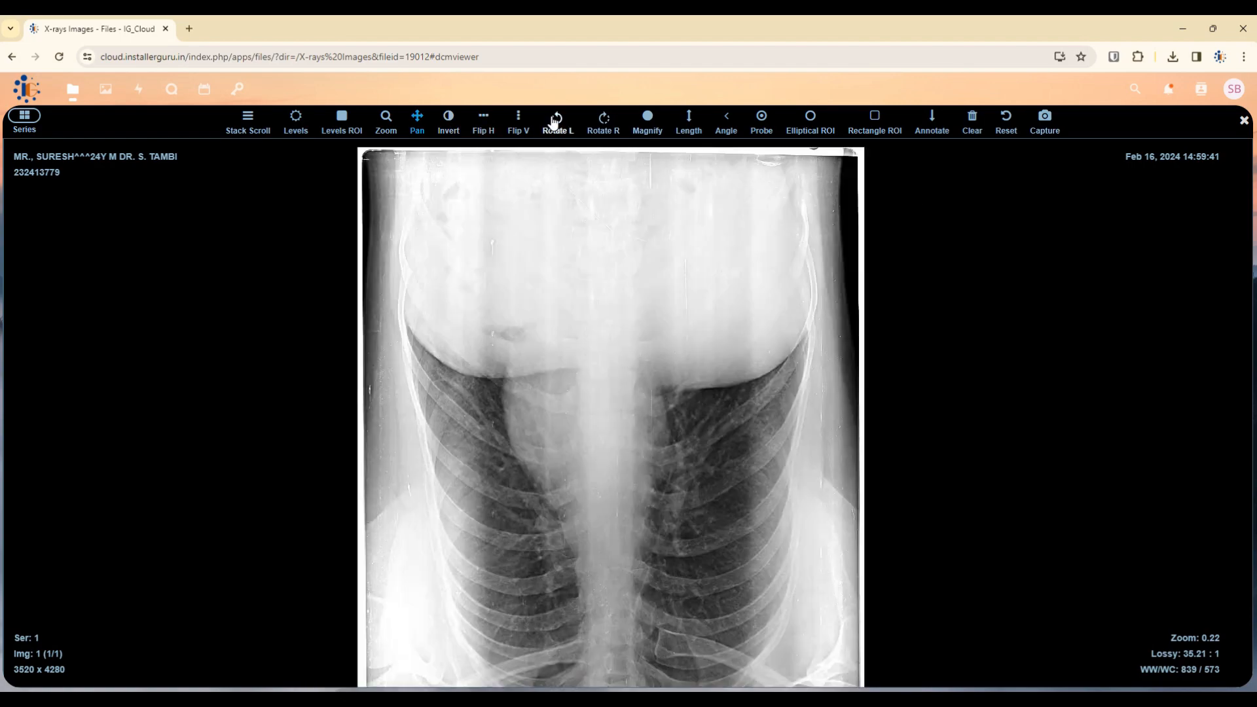
pyautogui.click(555, 122)
pyautogui.click(555, 122)
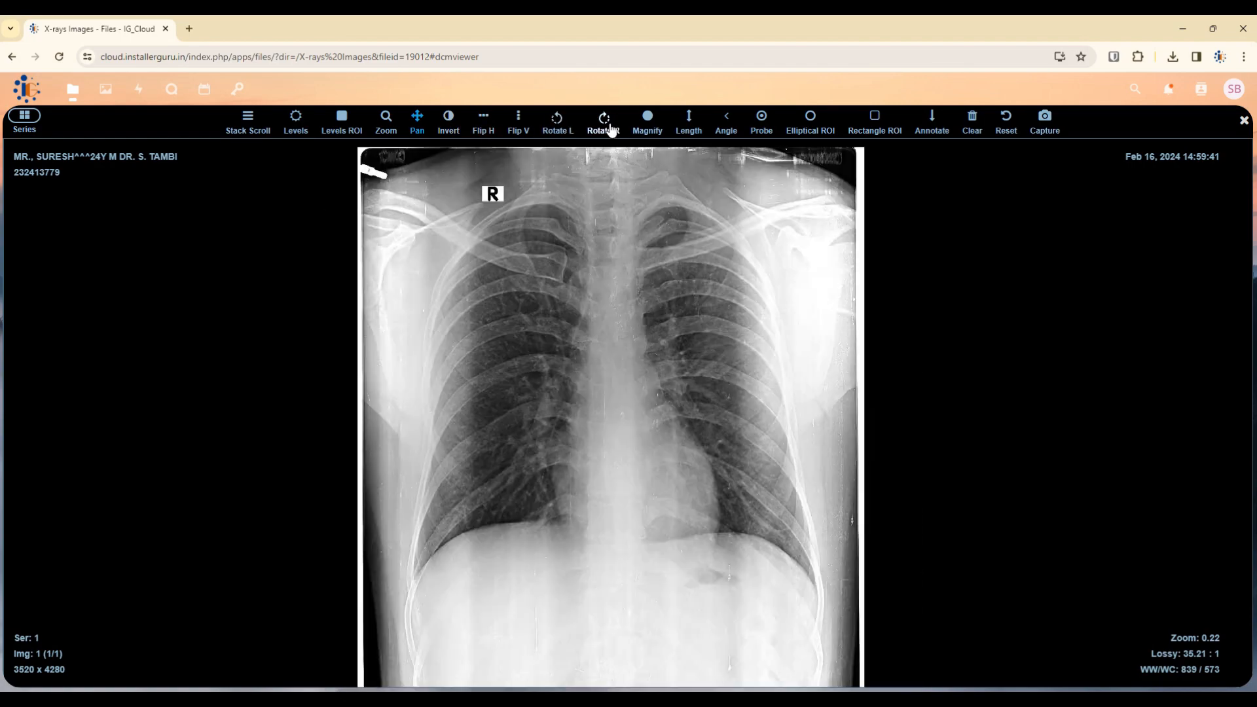
pyautogui.click(655, 127)
pyautogui.moveTo(532, 268); pyautogui.dragTo(609, 359)
pyautogui.click(690, 121)
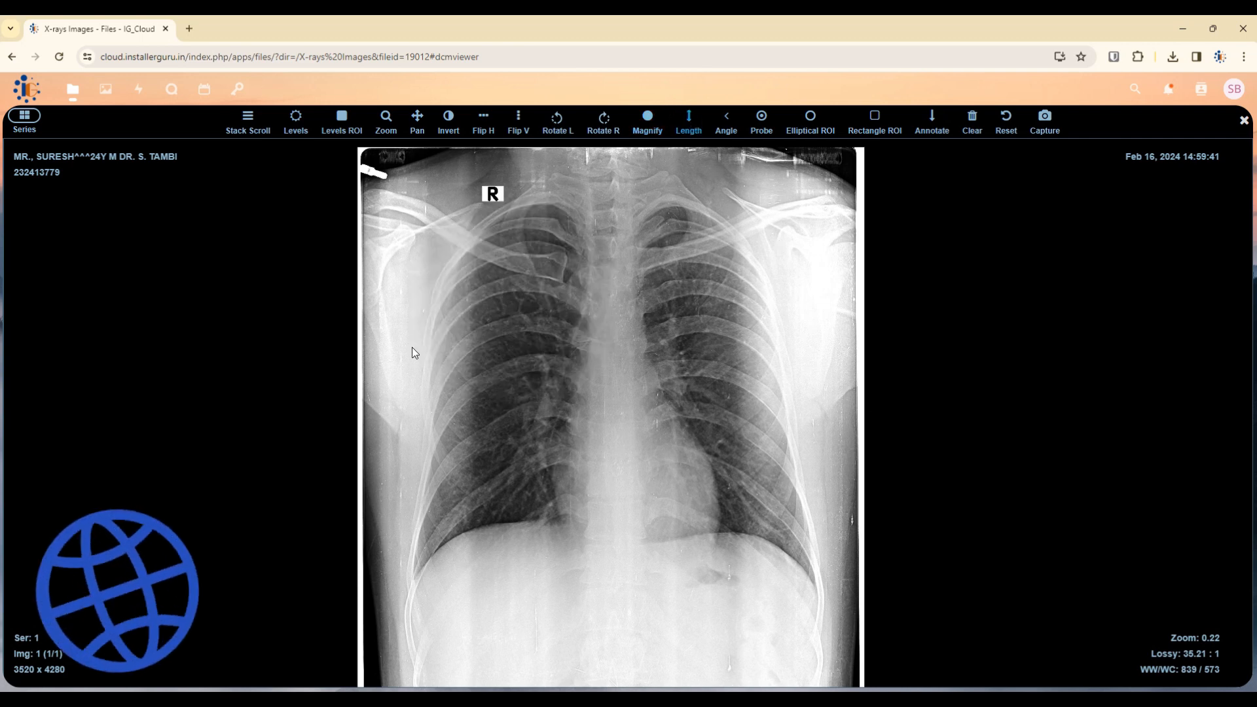
# Measure across the upper chest and probe pixel values over the chest and heart.
pyautogui.moveTo(418, 230); pyautogui.dragTo(763, 221)
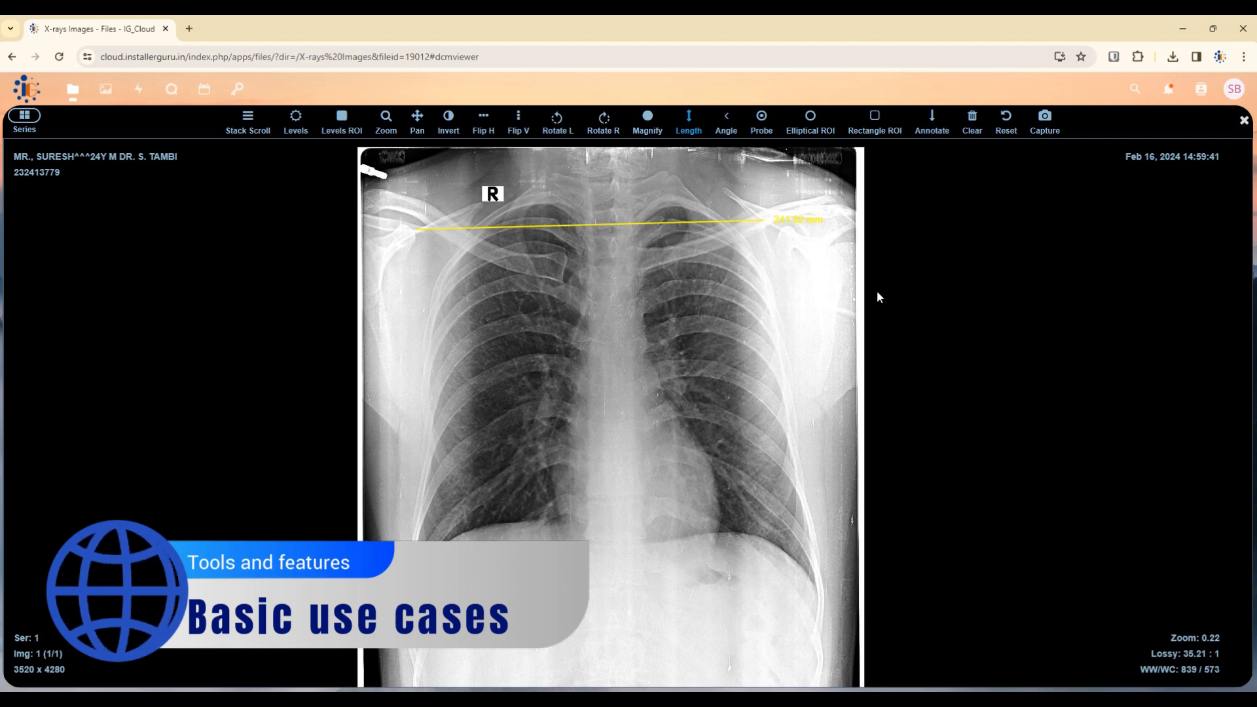
pyautogui.click(762, 121)
pyautogui.moveTo(593, 298); pyautogui.dragTo(657, 451)
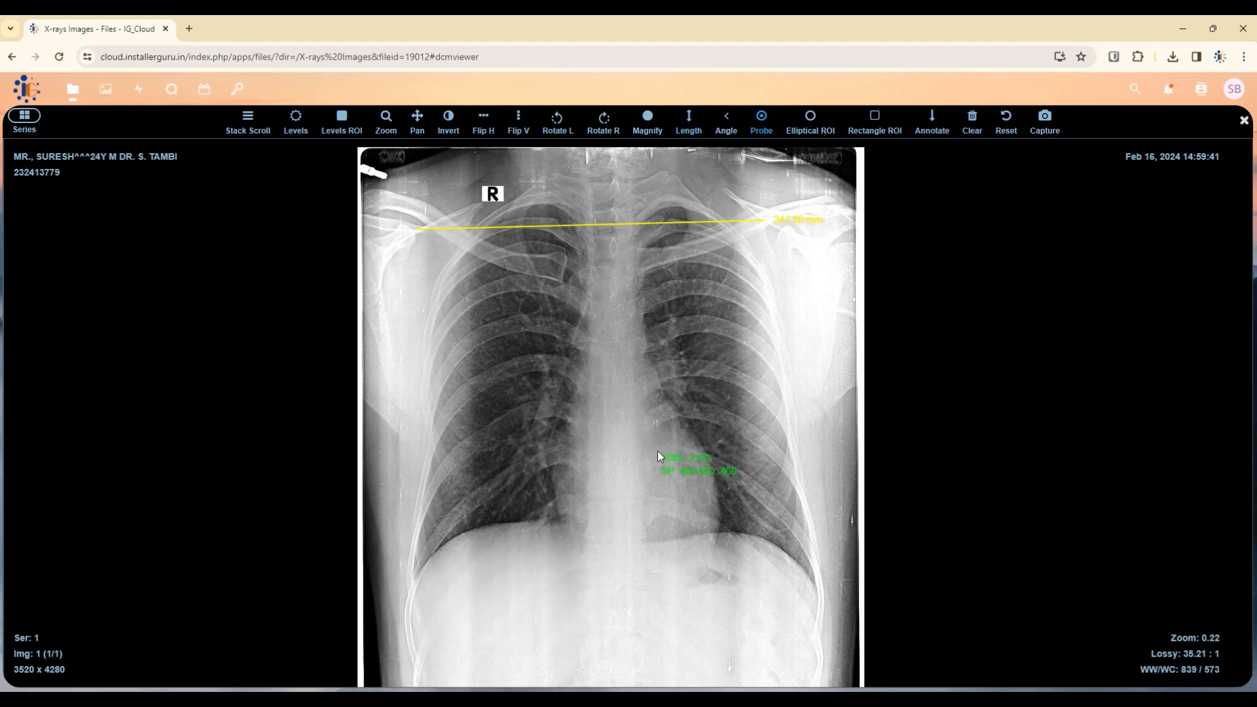
pyautogui.moveTo(694, 339); pyautogui.dragTo(776, 381)
# Add an arrow annotation, then clear all annotations and show the series thumbnails.
pyautogui.click(932, 121)
pyautogui.moveTo(659, 430); pyautogui.dragTo(657, 432)
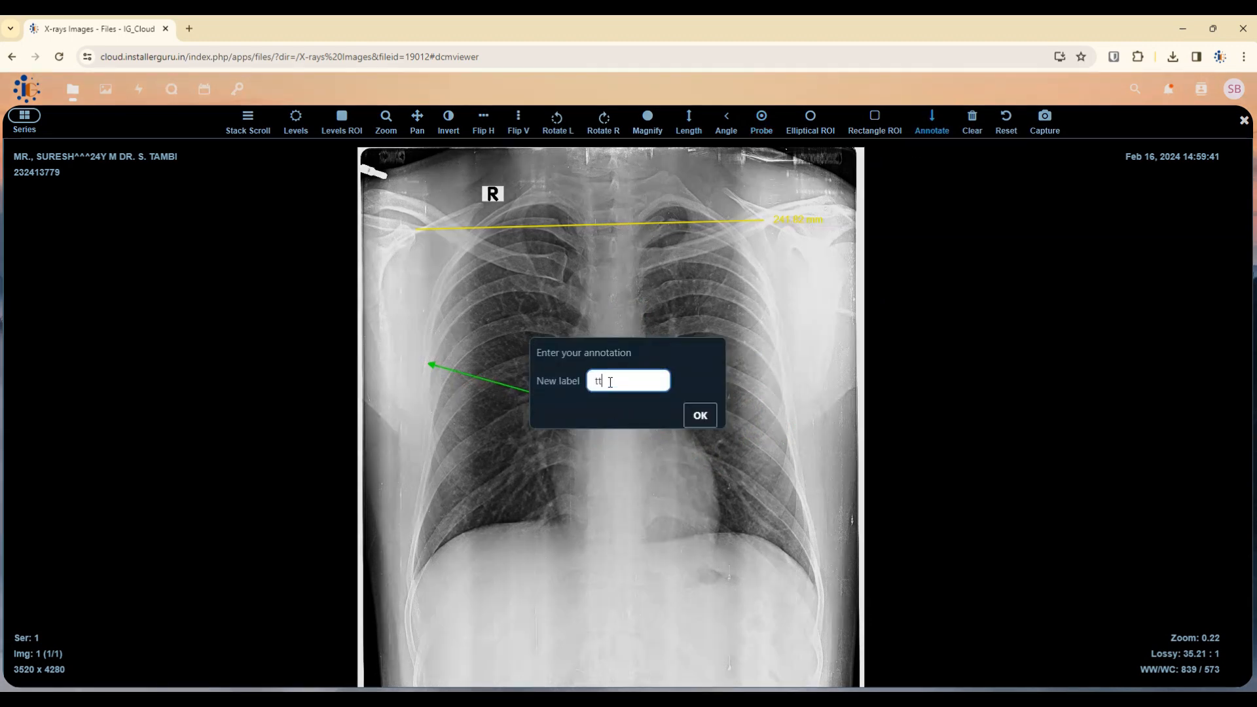
pyautogui.press('Return')
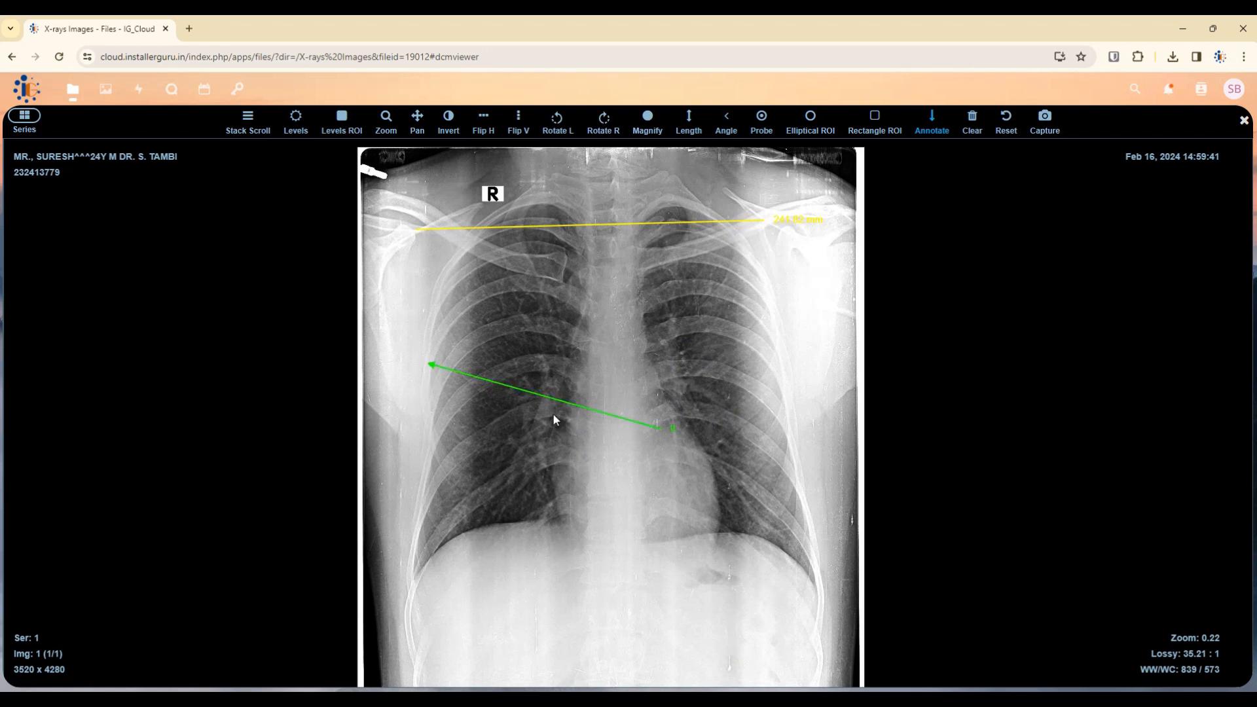
pyautogui.click(973, 120)
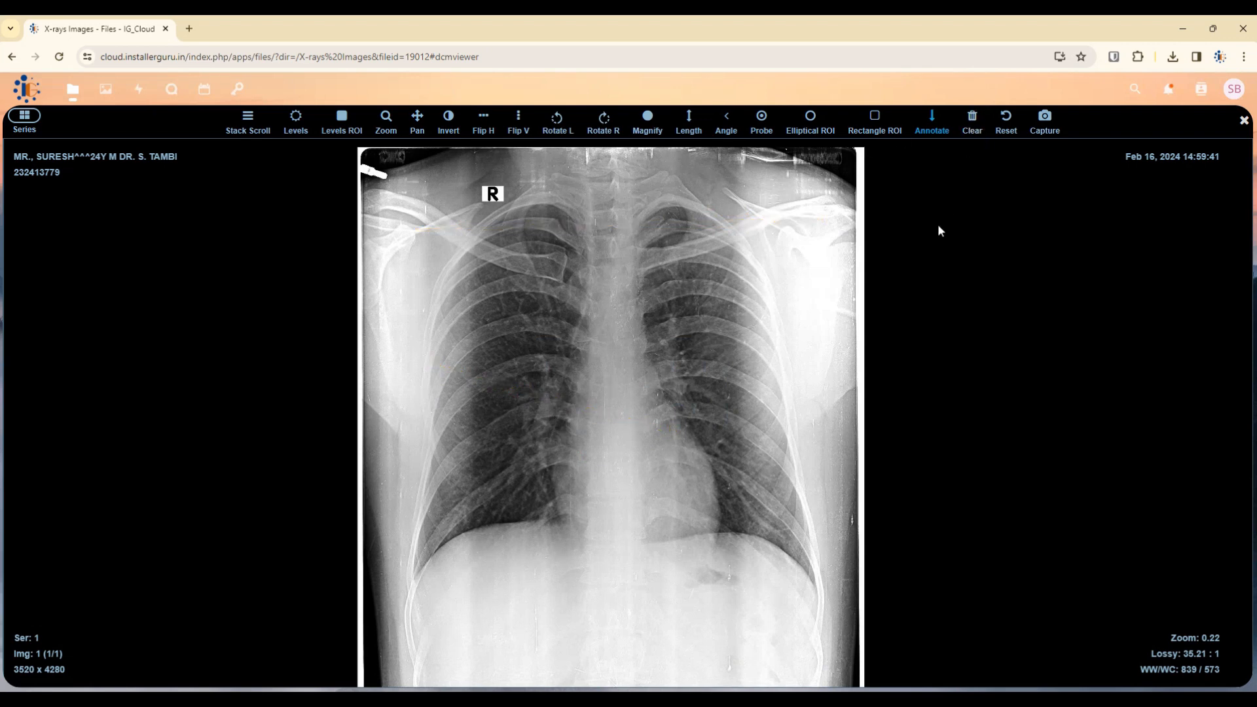
pyautogui.click(24, 118)
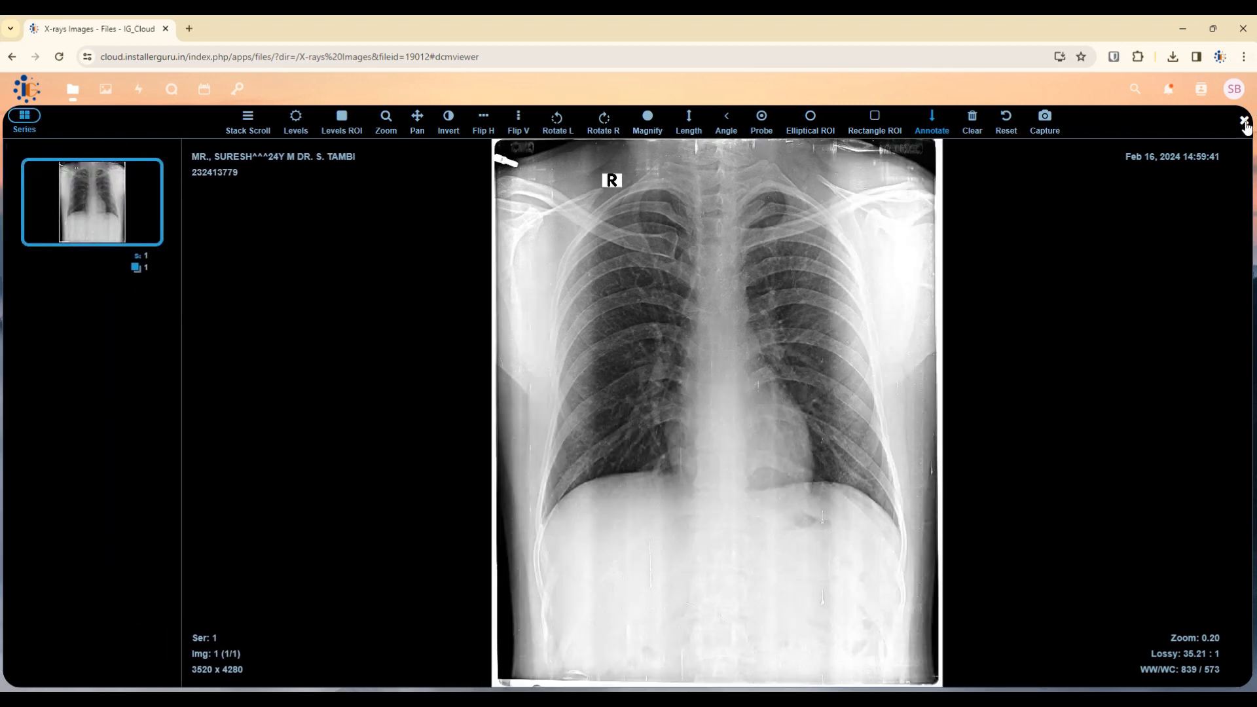
# Reopen 1.dic, switch through the chest and abdominal series thumbnails, then close the viewer.
pyautogui.click(1244, 122)
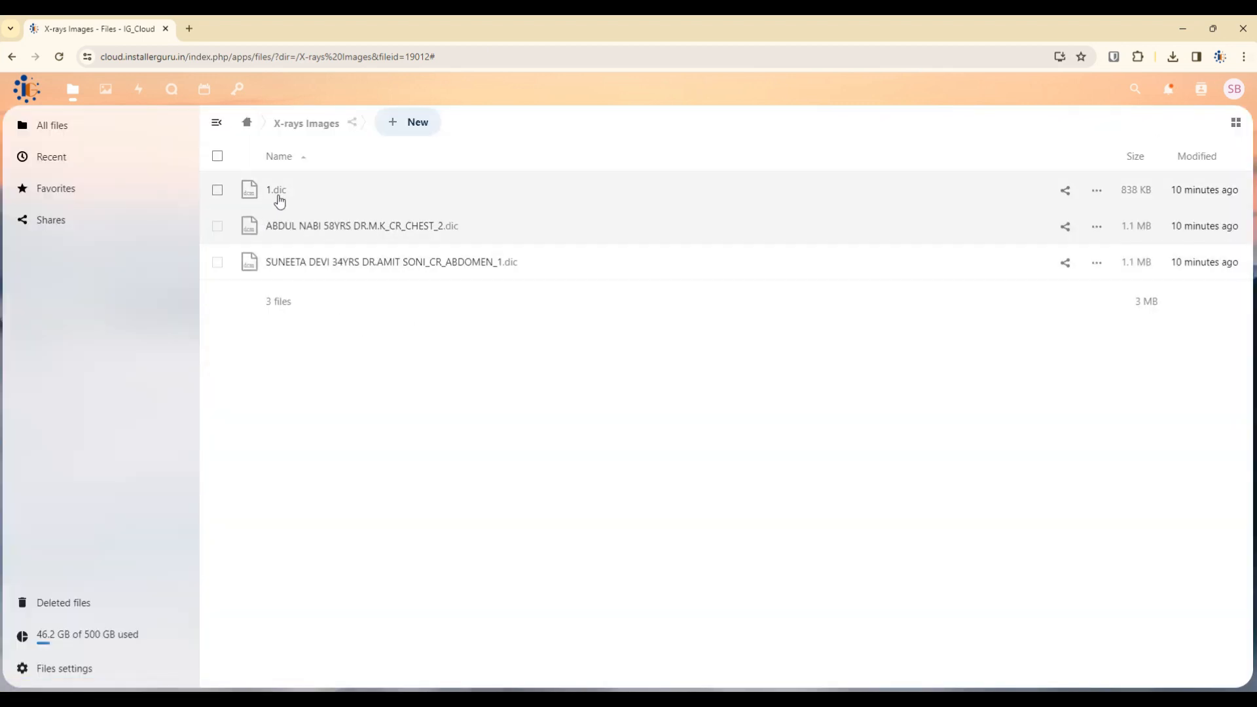
pyautogui.click(276, 191)
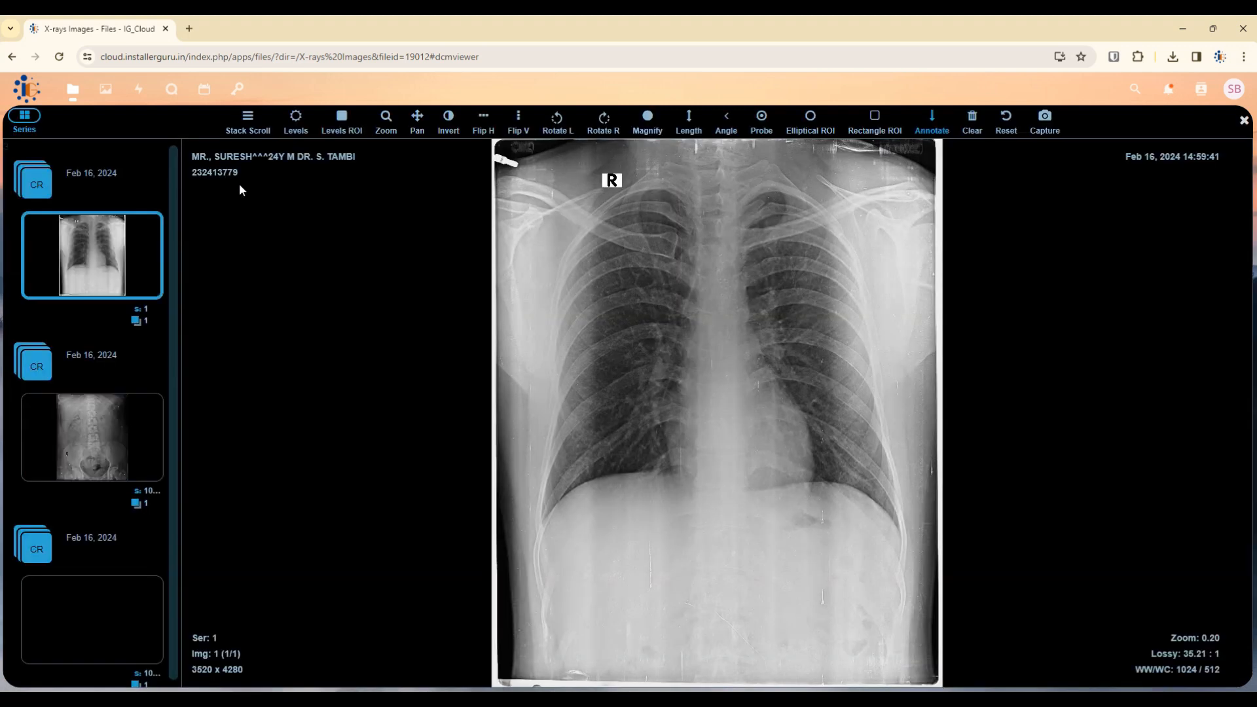
pyautogui.click(100, 453)
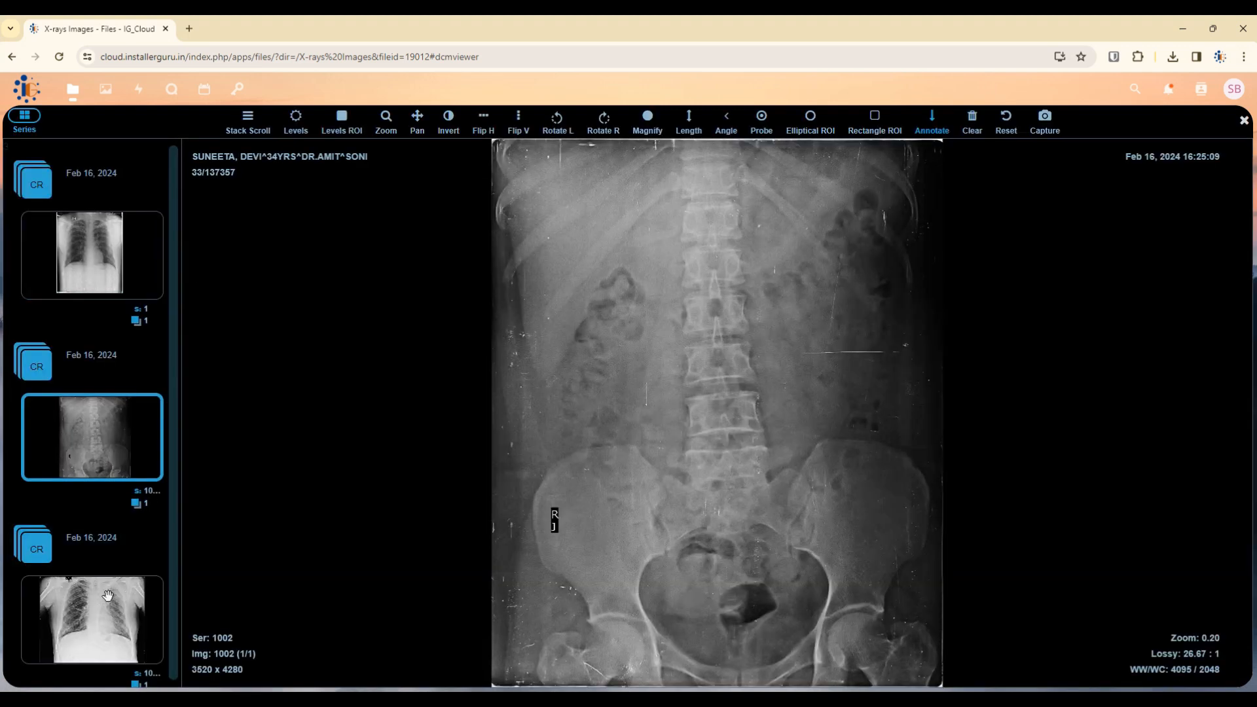
pyautogui.click(108, 609)
pyautogui.click(100, 432)
pyautogui.click(103, 266)
pyautogui.scroll(-1, 115, 446)
pyautogui.click(103, 613)
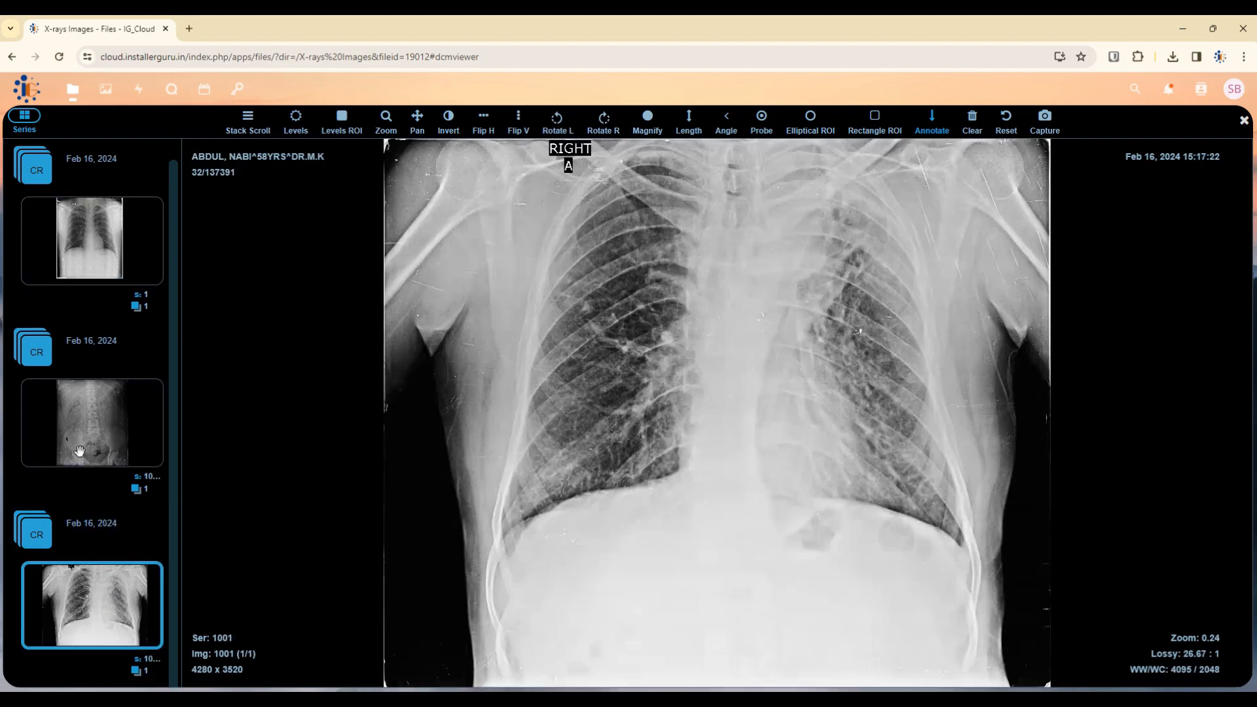
pyautogui.click(85, 431)
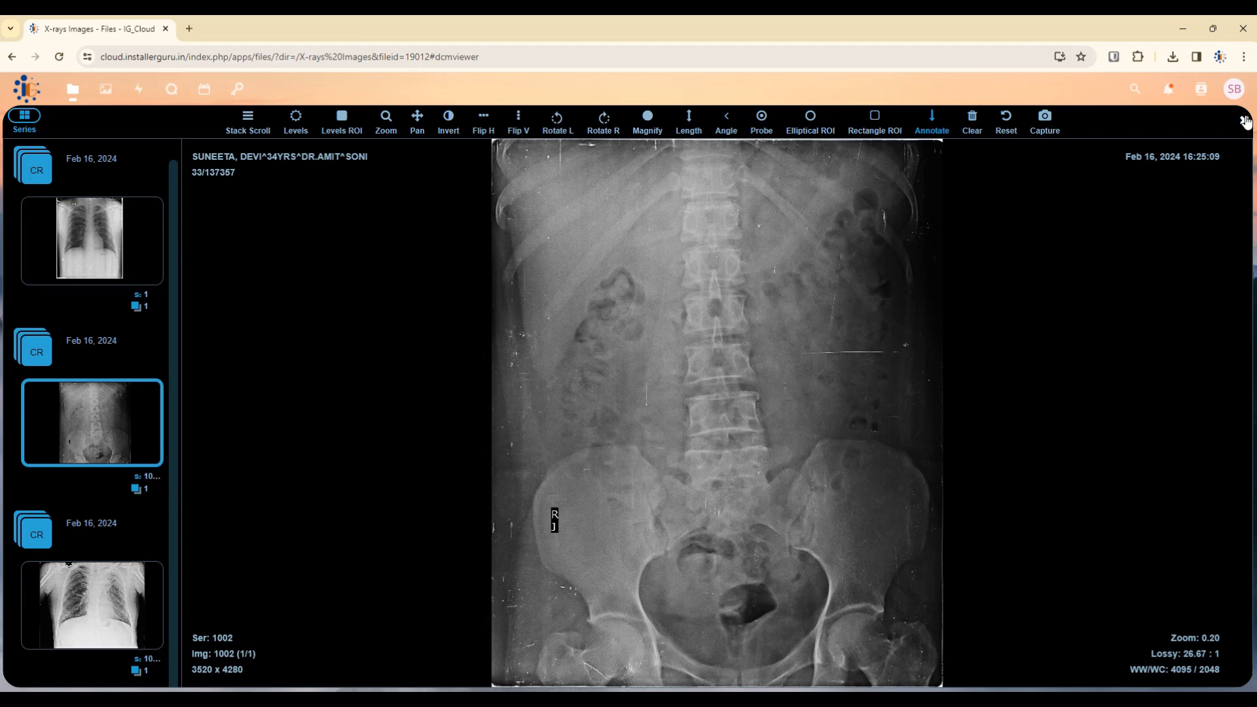
pyautogui.click(1245, 120)
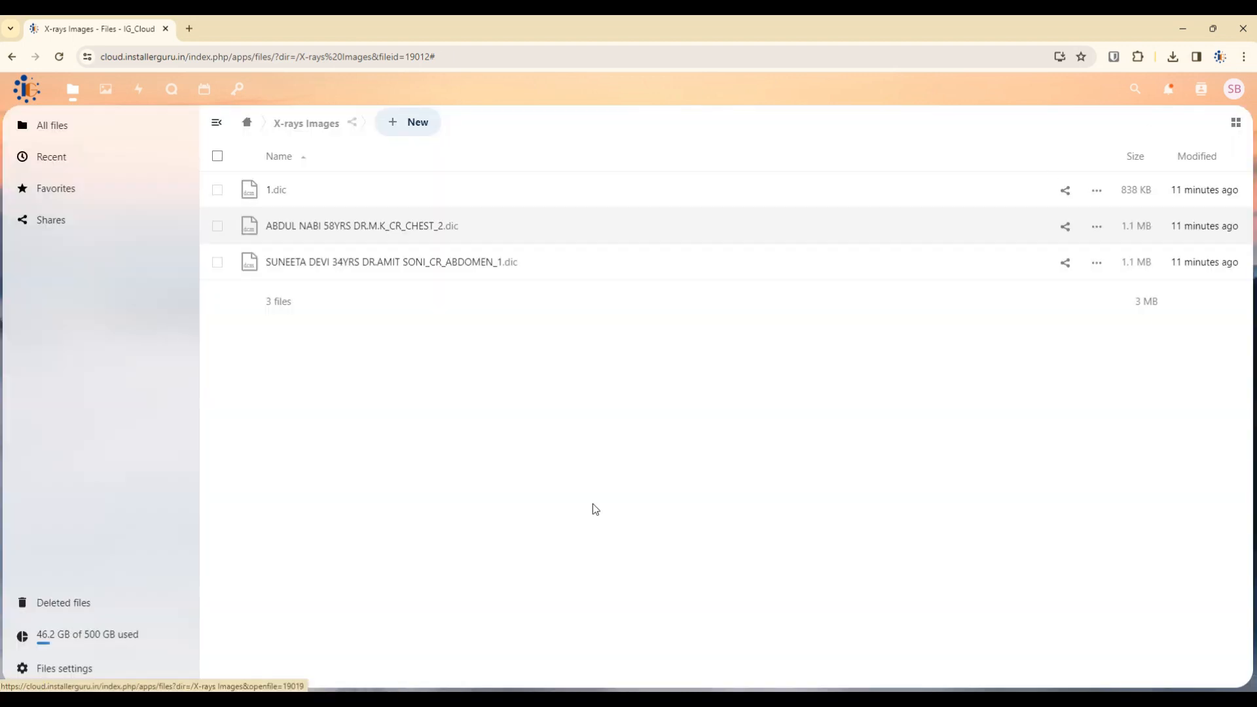
# In the X-ray report folder, create a new text document named report.odt.
pyautogui.click(247, 122)
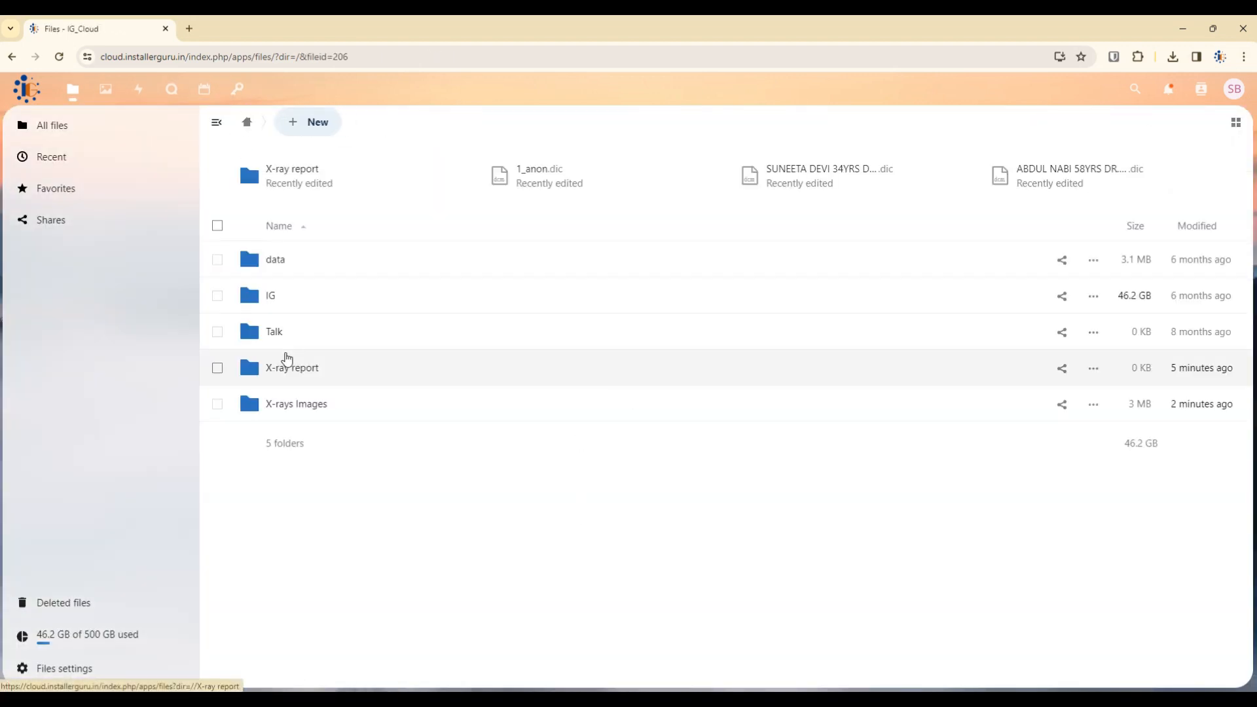
pyautogui.click(298, 369)
pyautogui.click(401, 124)
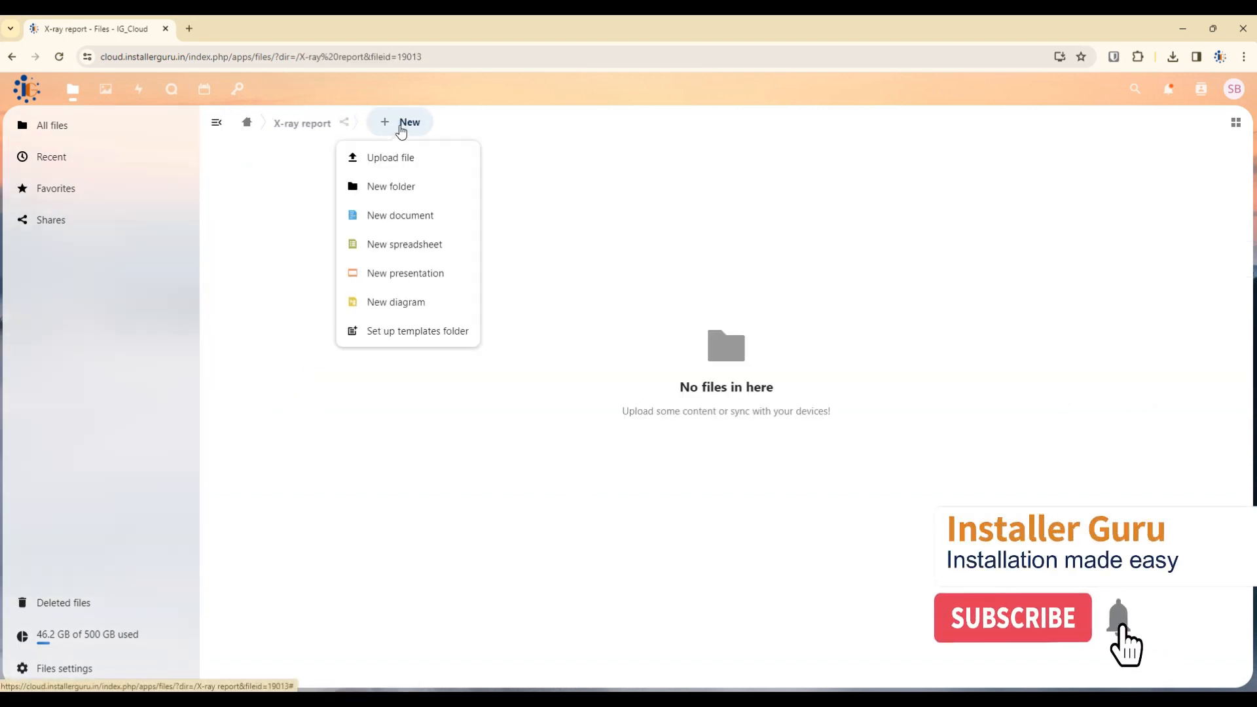
pyautogui.click(421, 223)
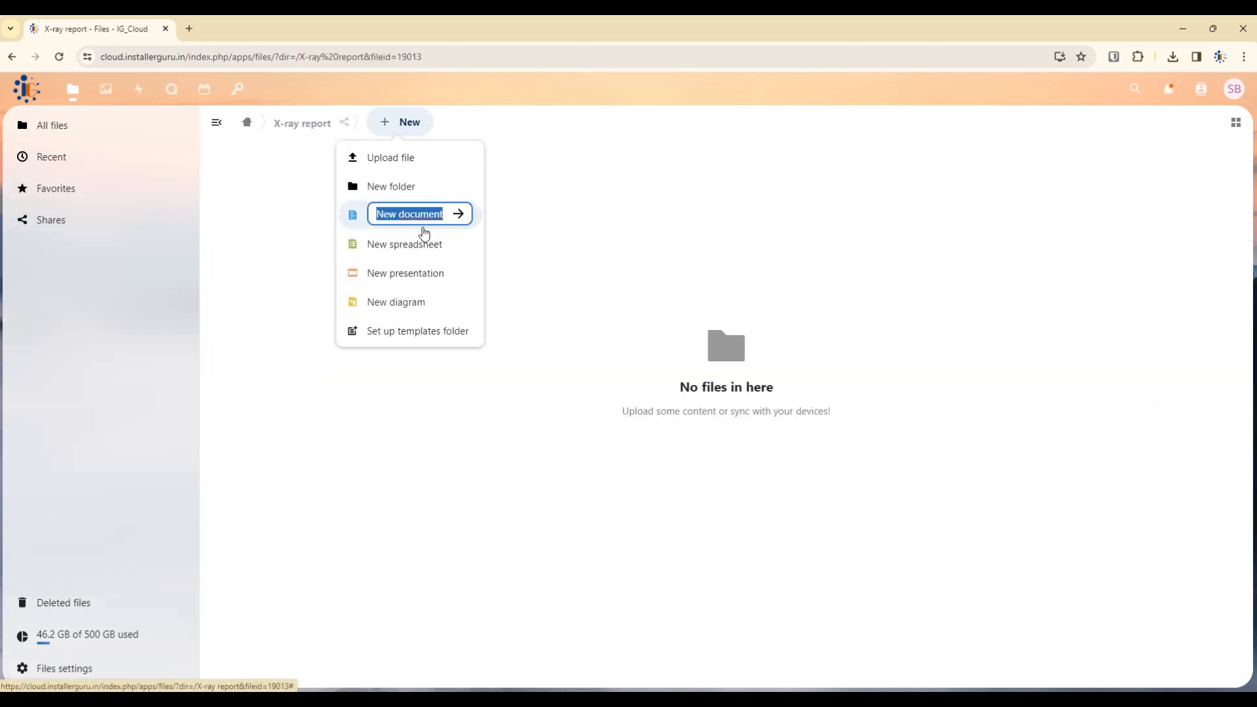
pyautogui.write('rew')
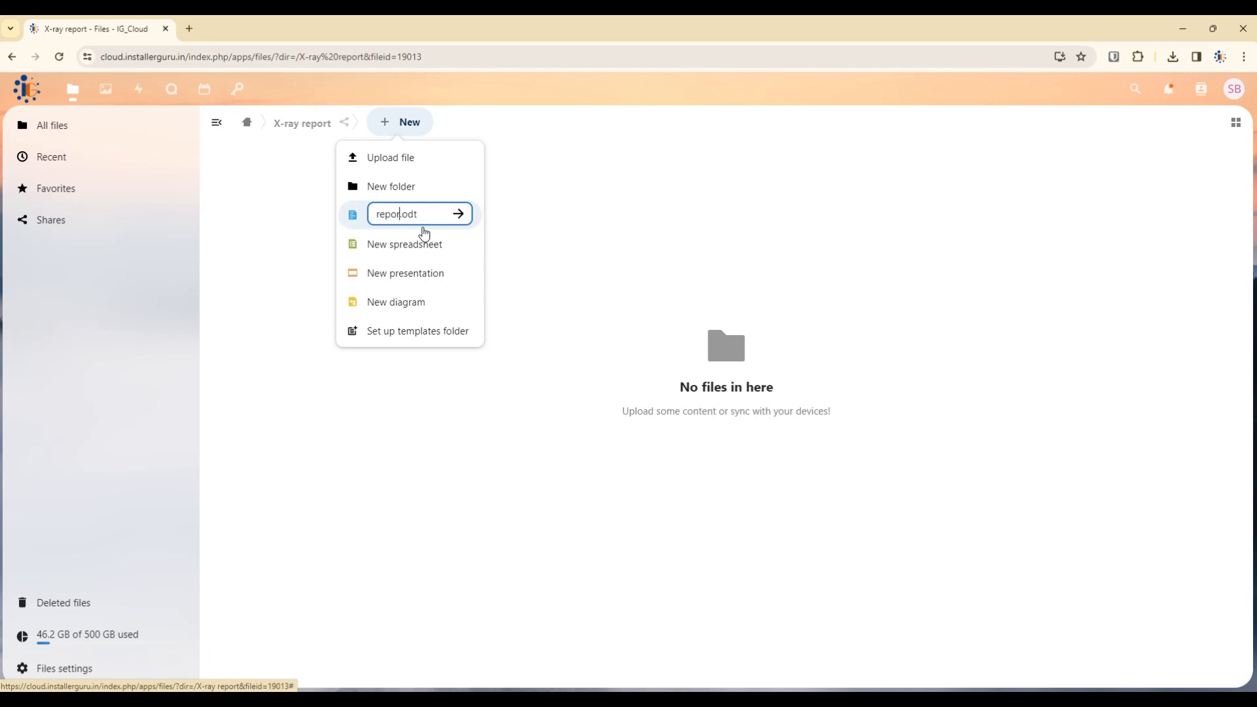
pyautogui.write('ort')
pyautogui.press('Return')
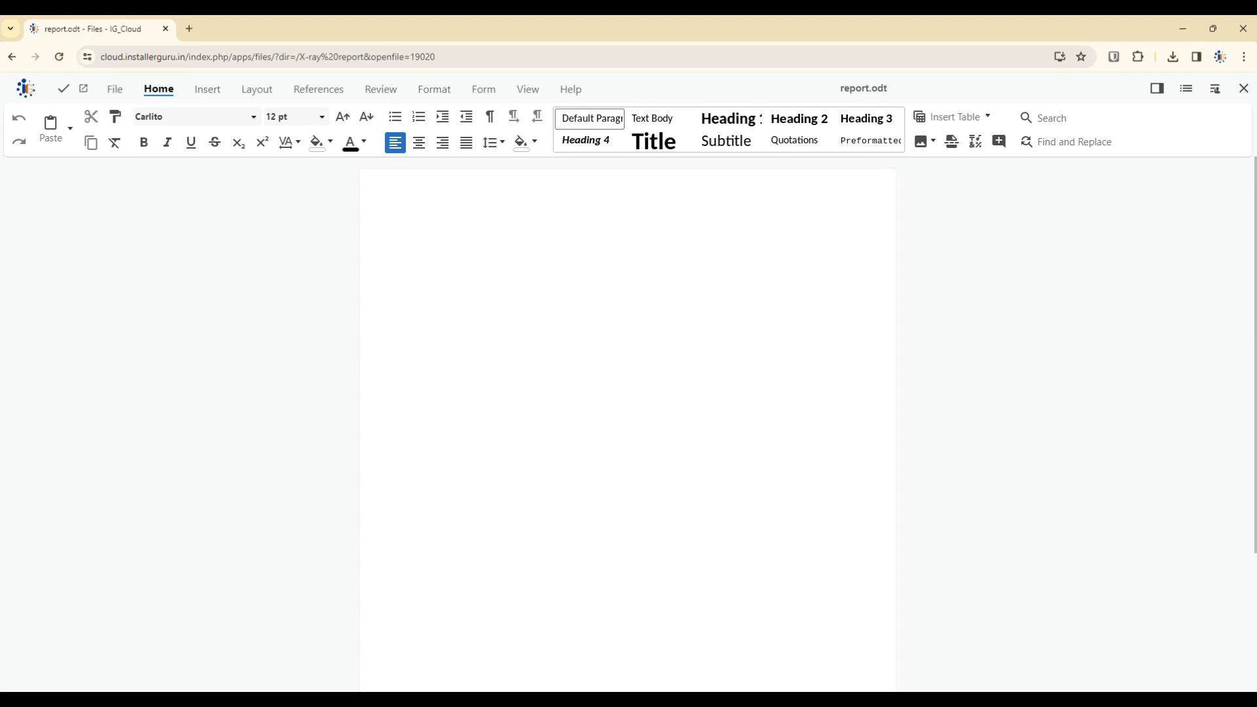
# Paste the X-ray report template into report.odt, look it over, and close the document.
pyautogui.click(552, 374)
pyautogui.hotkey('ctrl', 'v')
pyautogui.scroll(15, 544, 438)
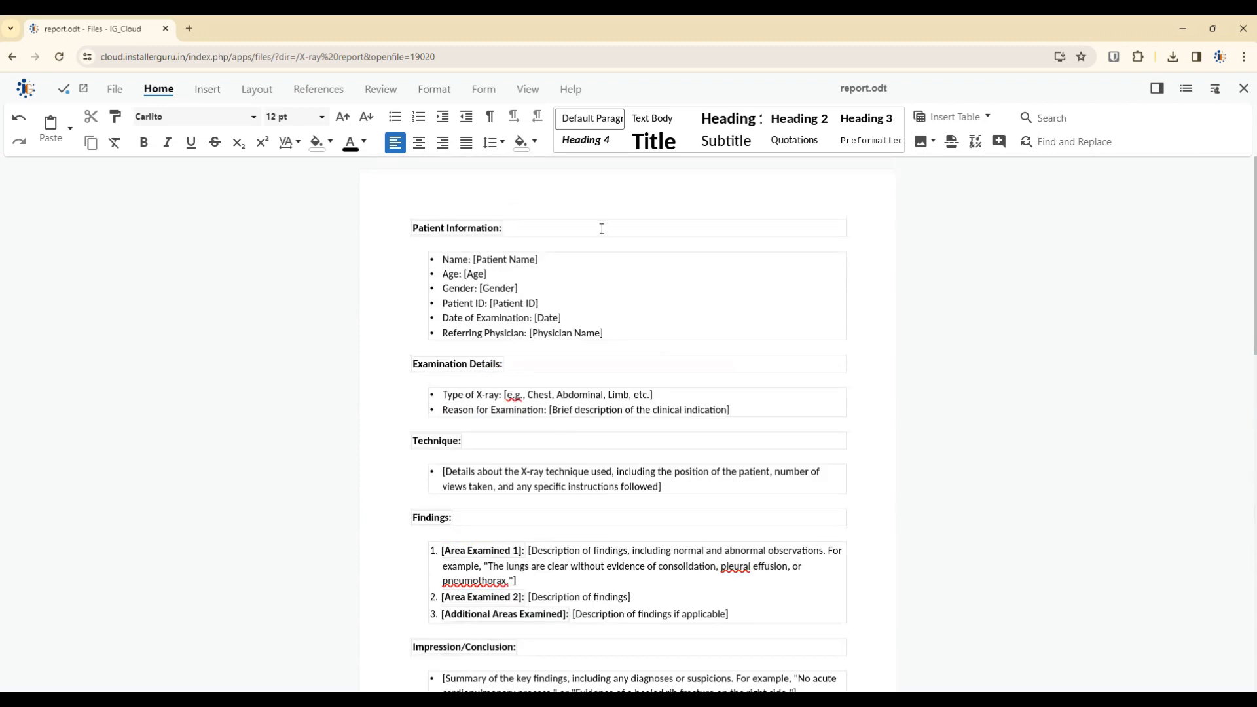
pyautogui.doubleClick(510, 256)
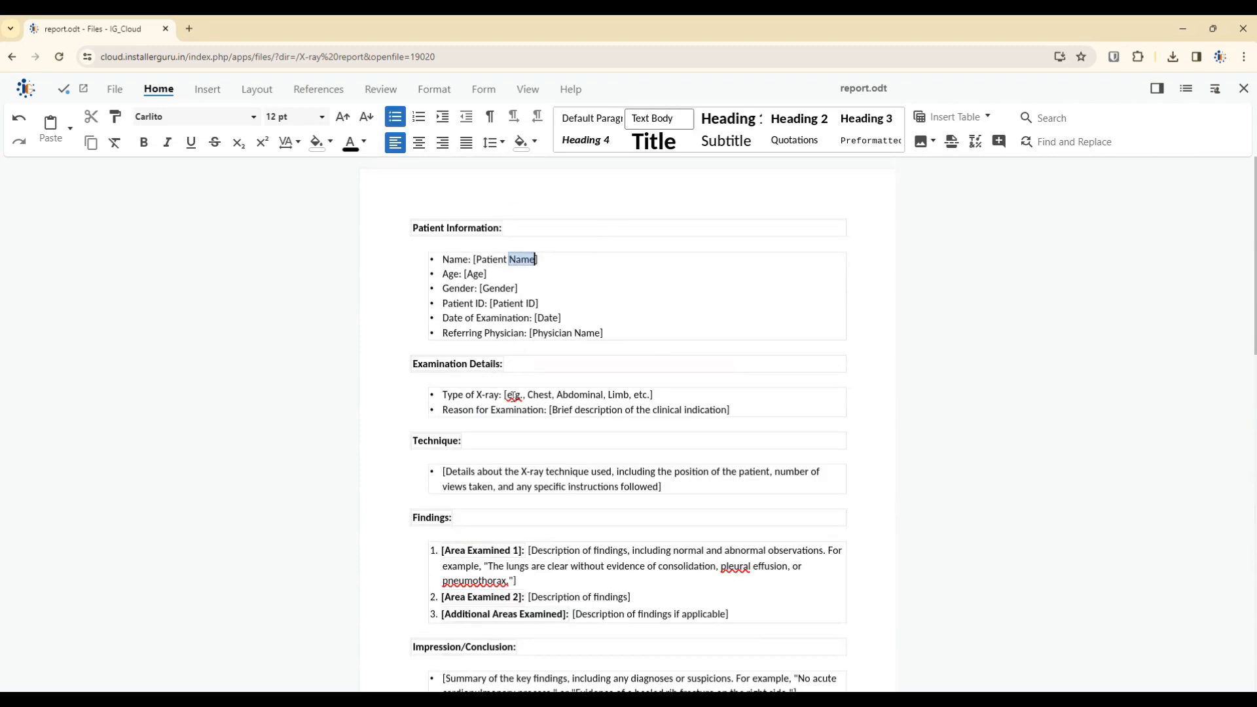
pyautogui.click(569, 400)
pyautogui.scroll(-4, 579, 505)
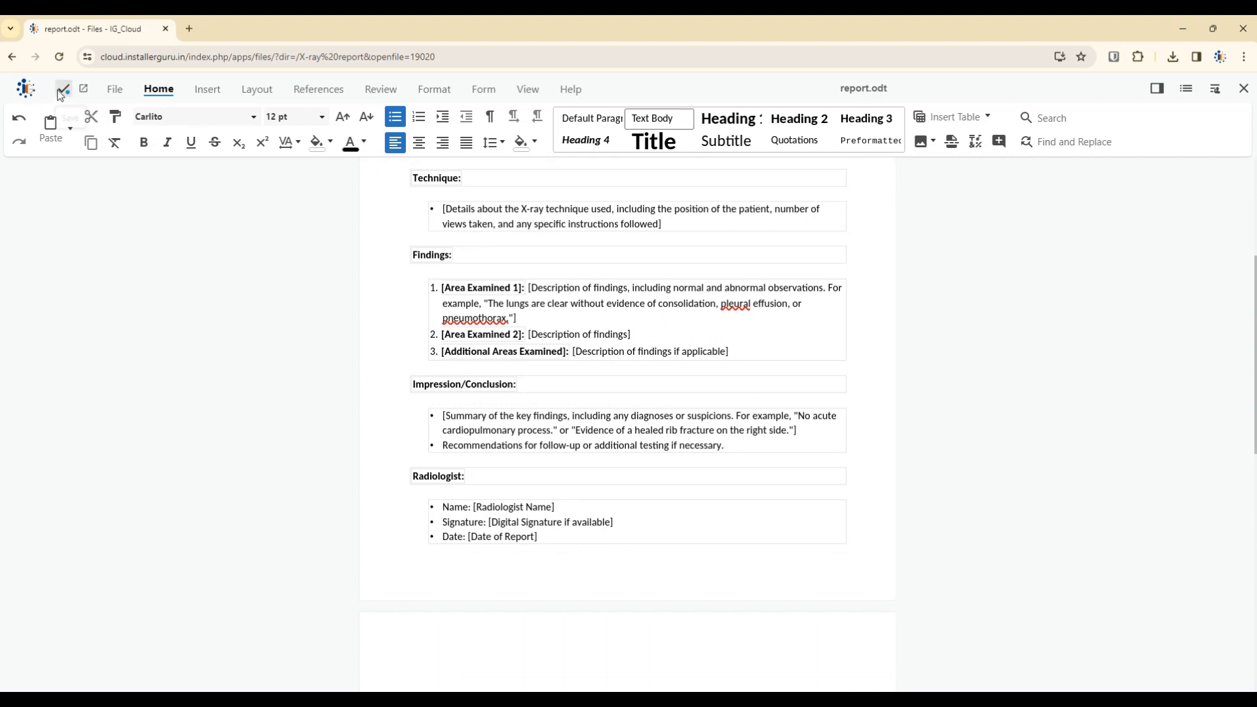
pyautogui.click(1241, 90)
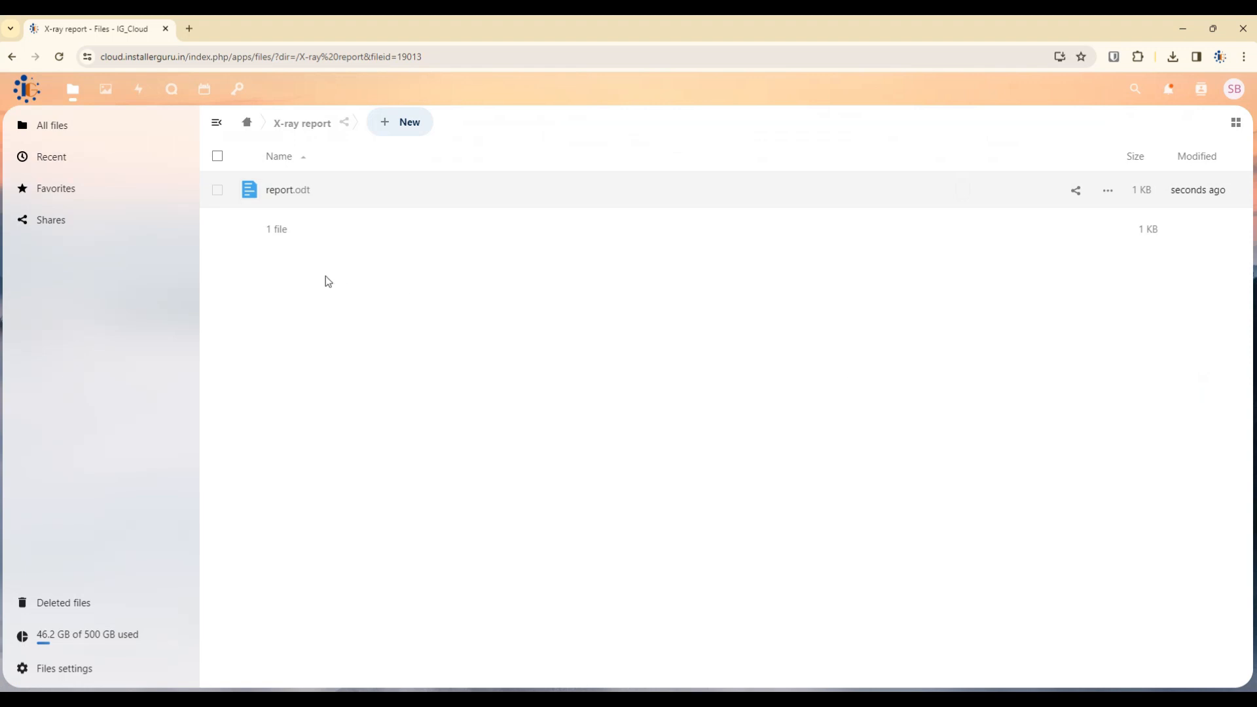
# Create a public share link for the X-rays Images folder from its sharing details.
pyautogui.click(248, 126)
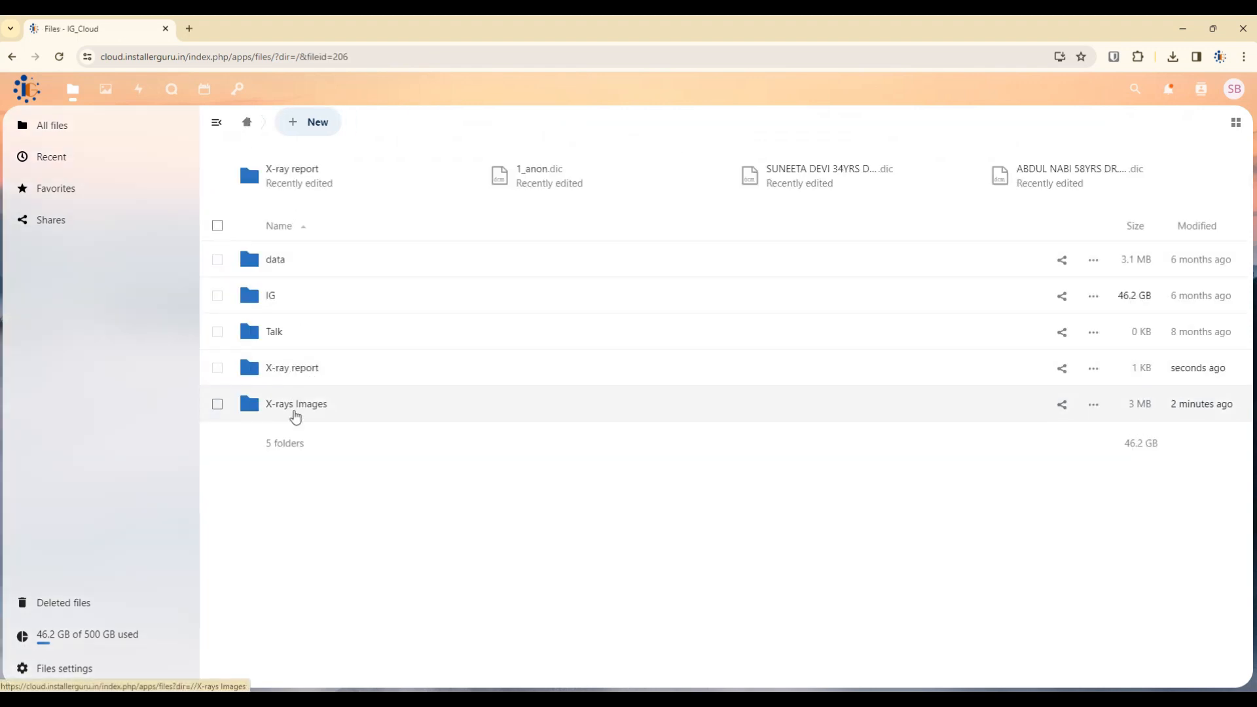
pyautogui.click(296, 413)
pyautogui.click(249, 124)
pyautogui.click(288, 370)
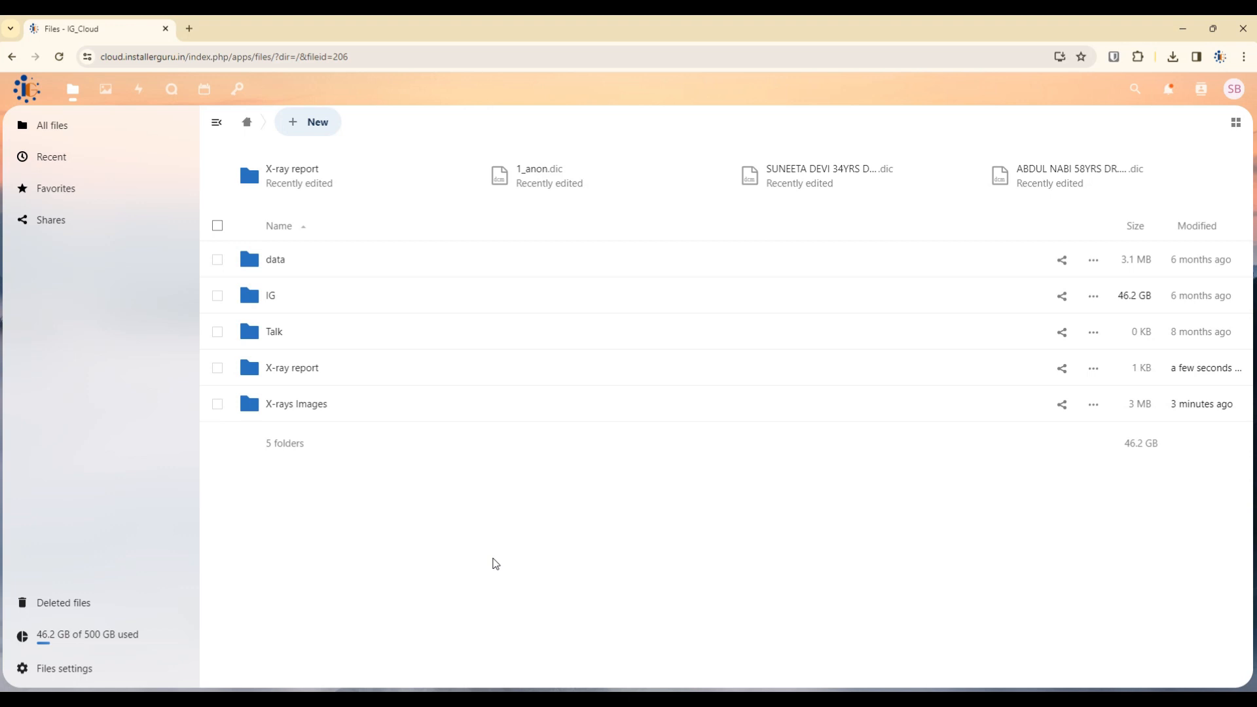
pyautogui.click(1095, 405)
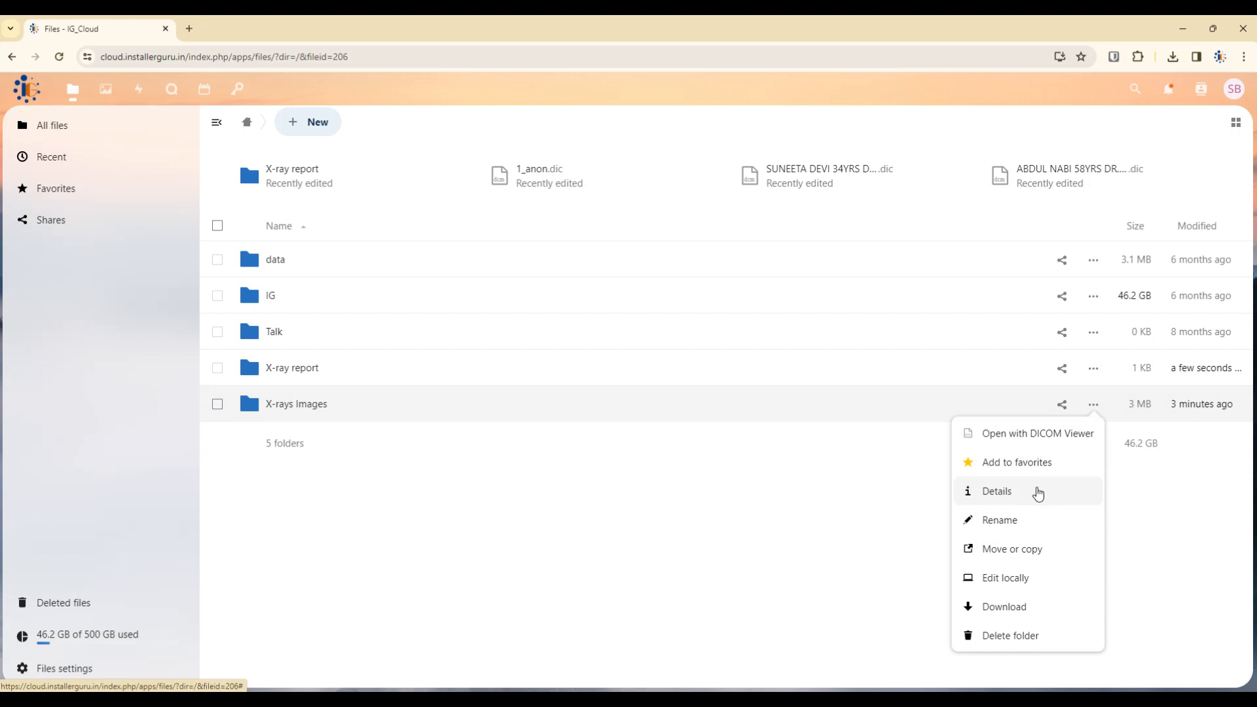
pyautogui.click(1038, 492)
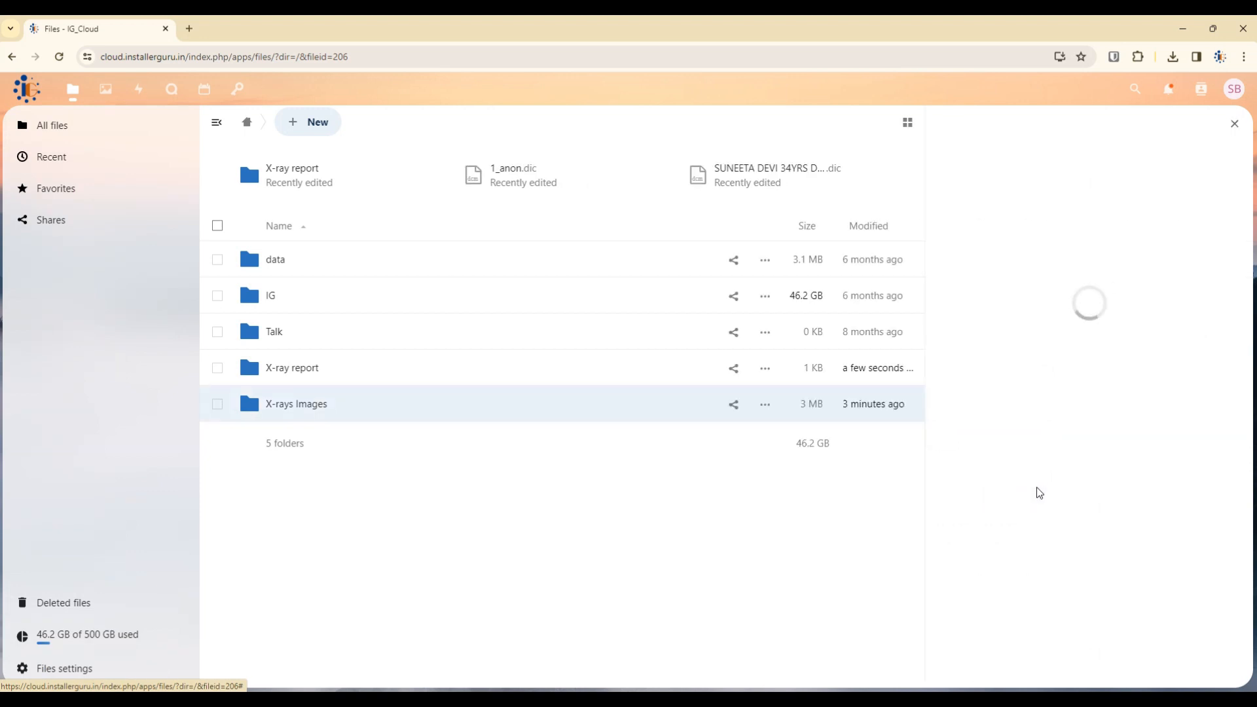
pyautogui.click(1172, 190)
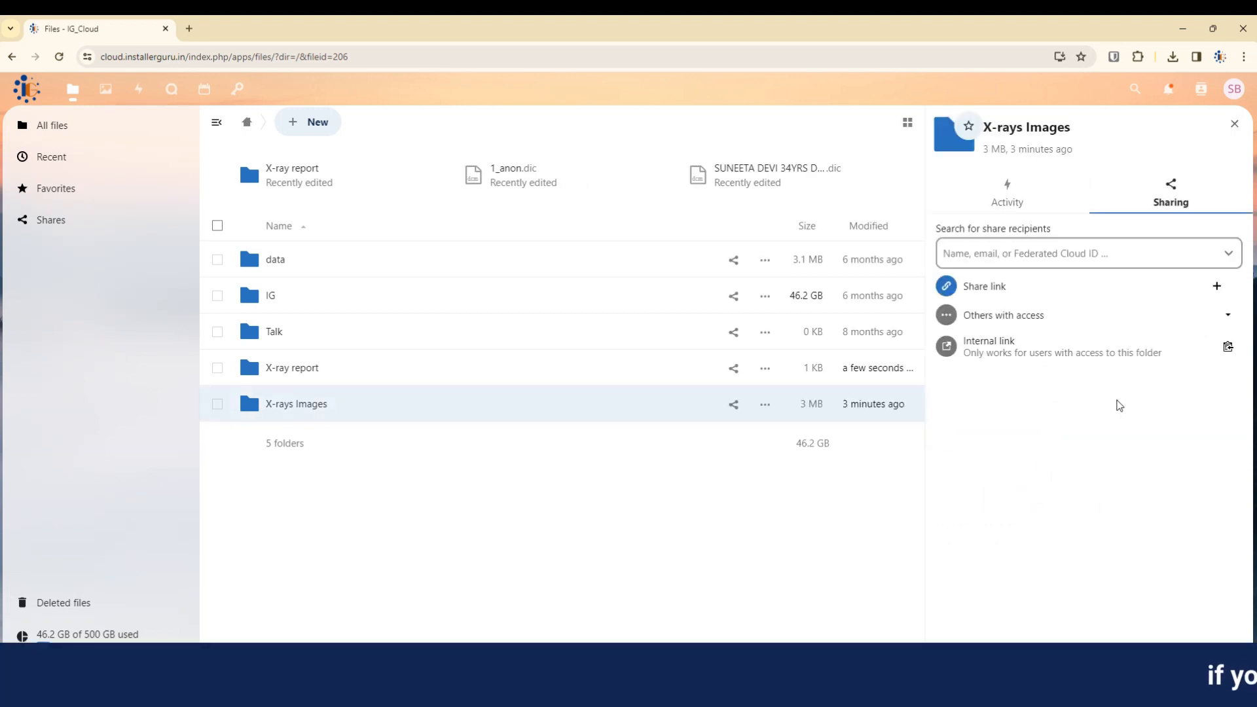
pyautogui.click(1217, 290)
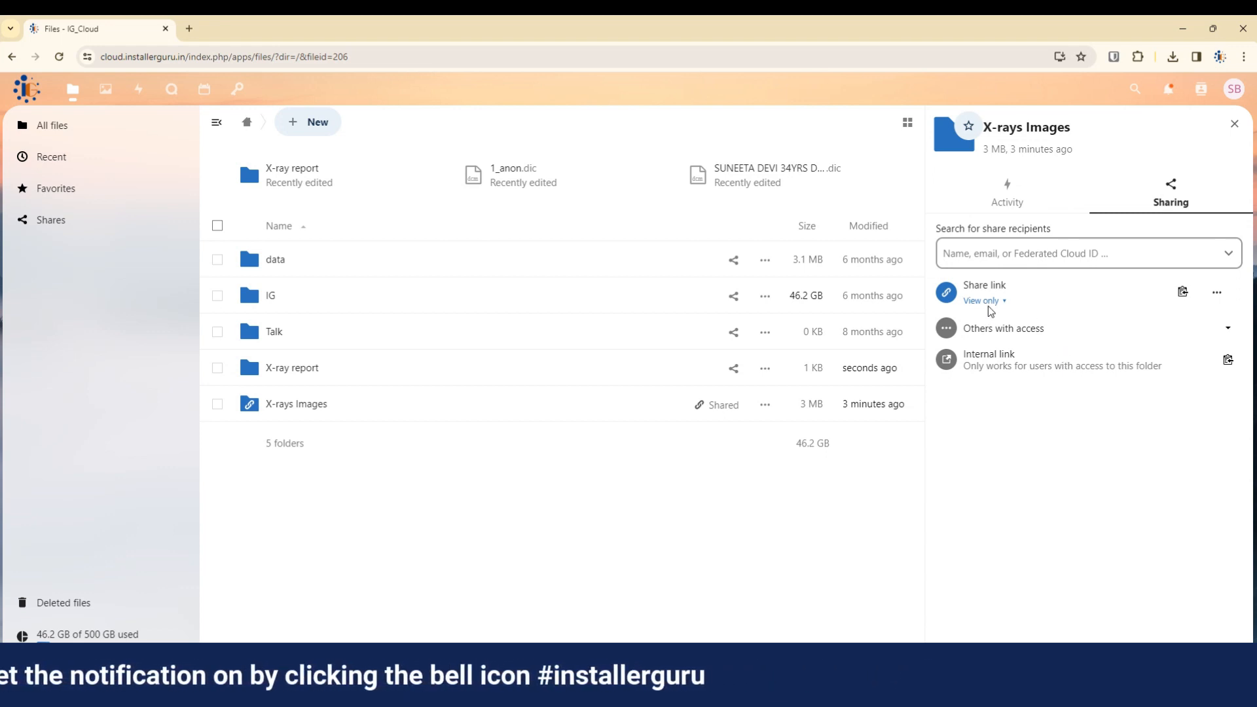
# Save the X-rays Images link with read-only permissions and copy it.
pyautogui.click(1217, 292)
pyautogui.click(1206, 332)
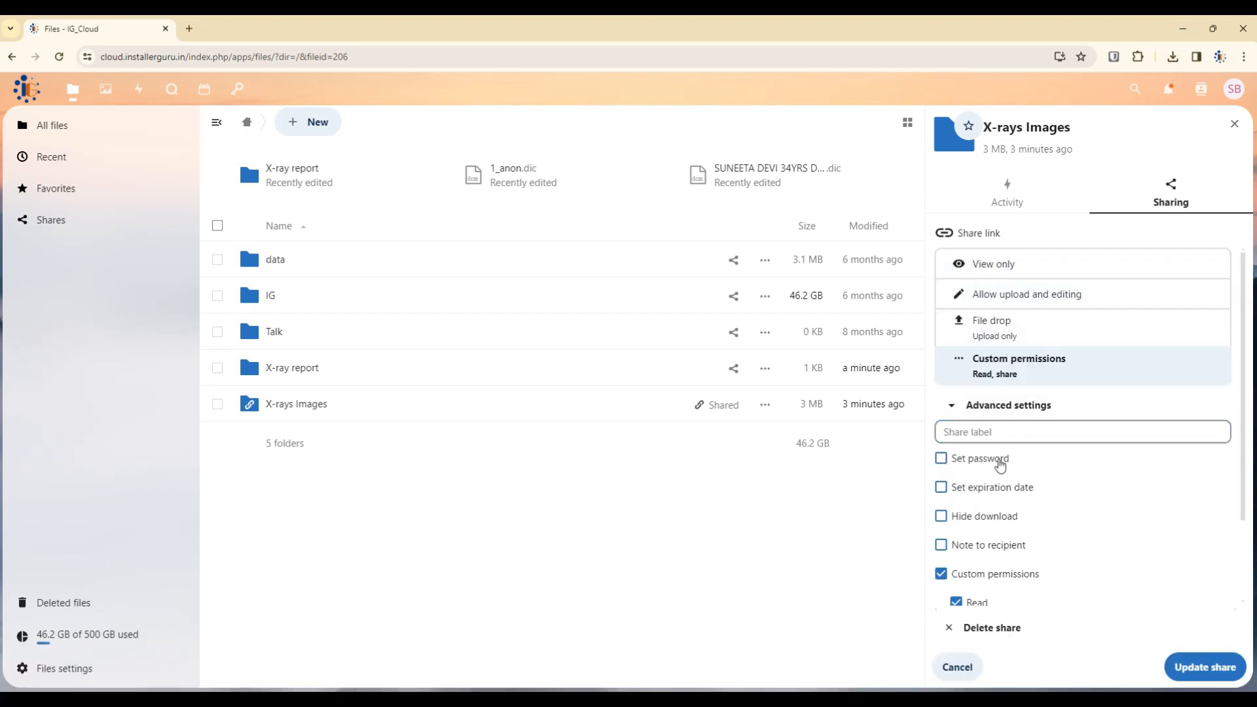
pyautogui.scroll(-2, 1198, 531)
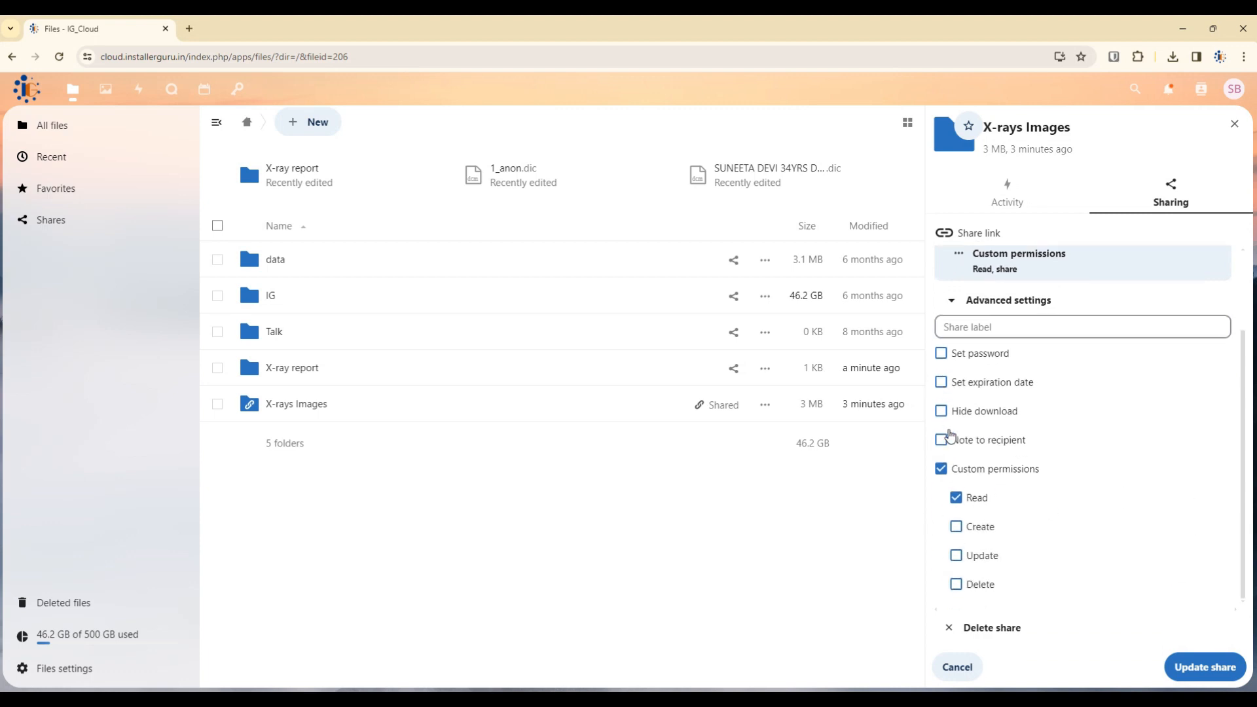
pyautogui.click(1205, 667)
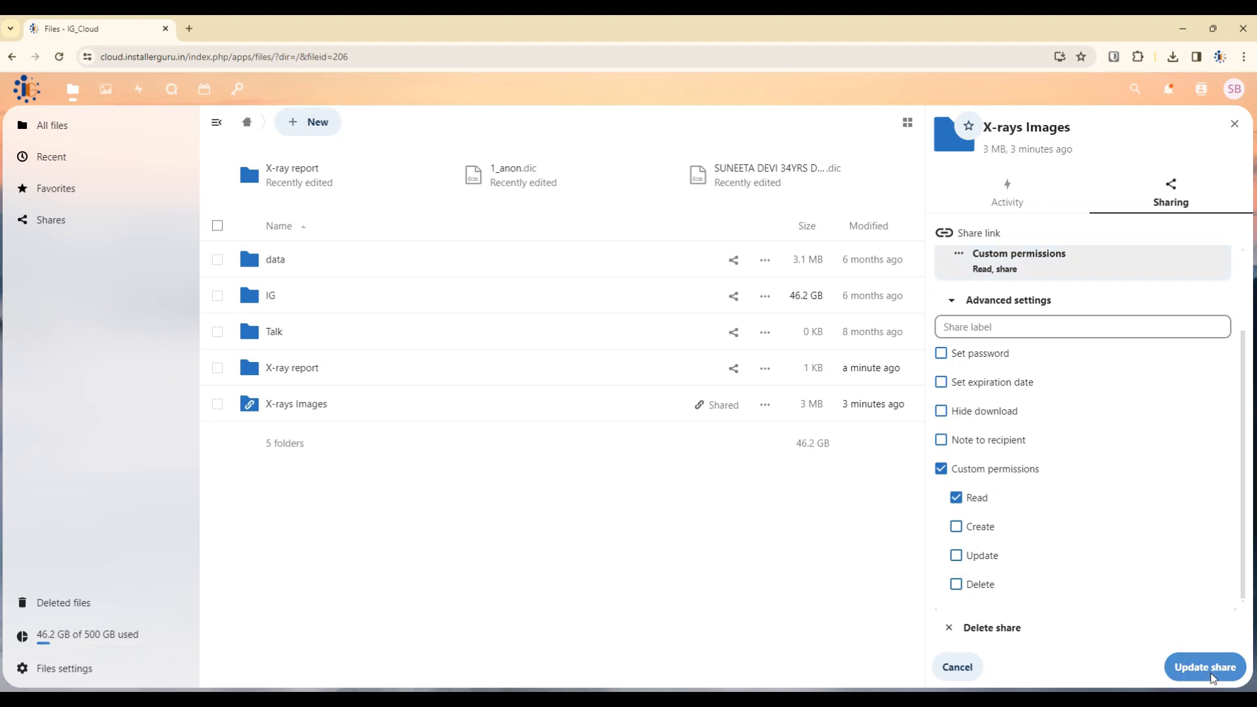
pyautogui.click(1182, 292)
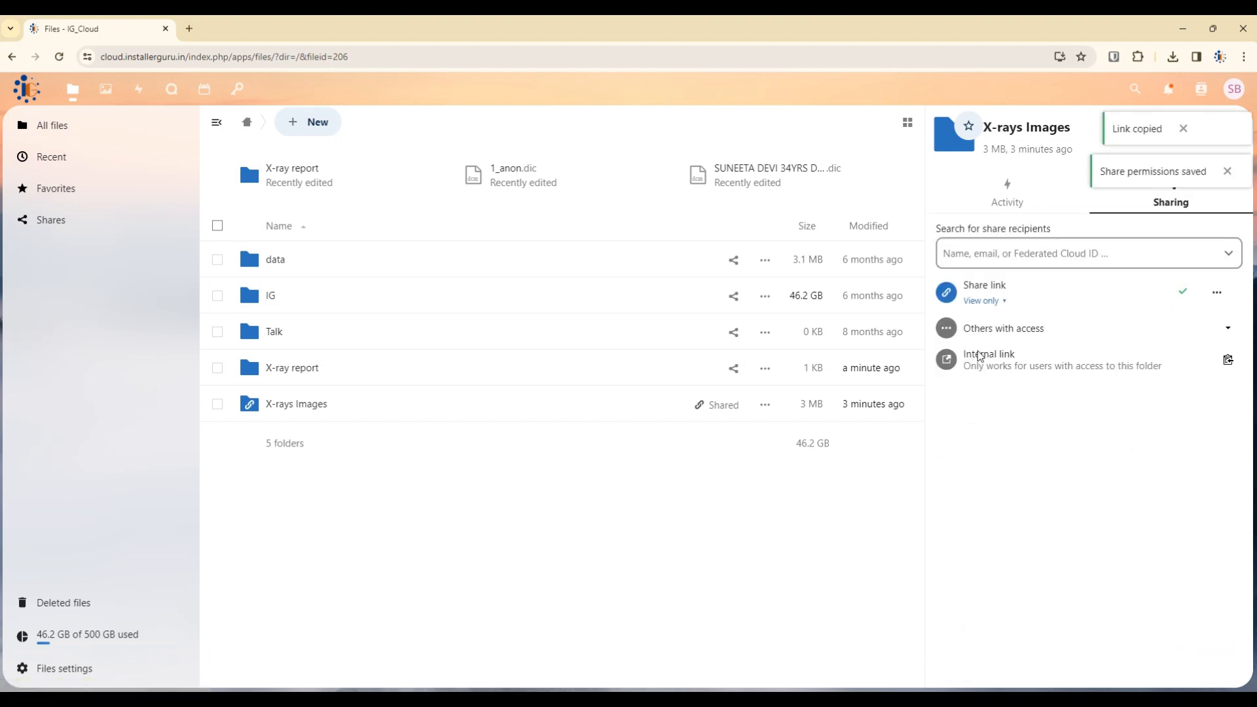
pyautogui.click(1244, 56)
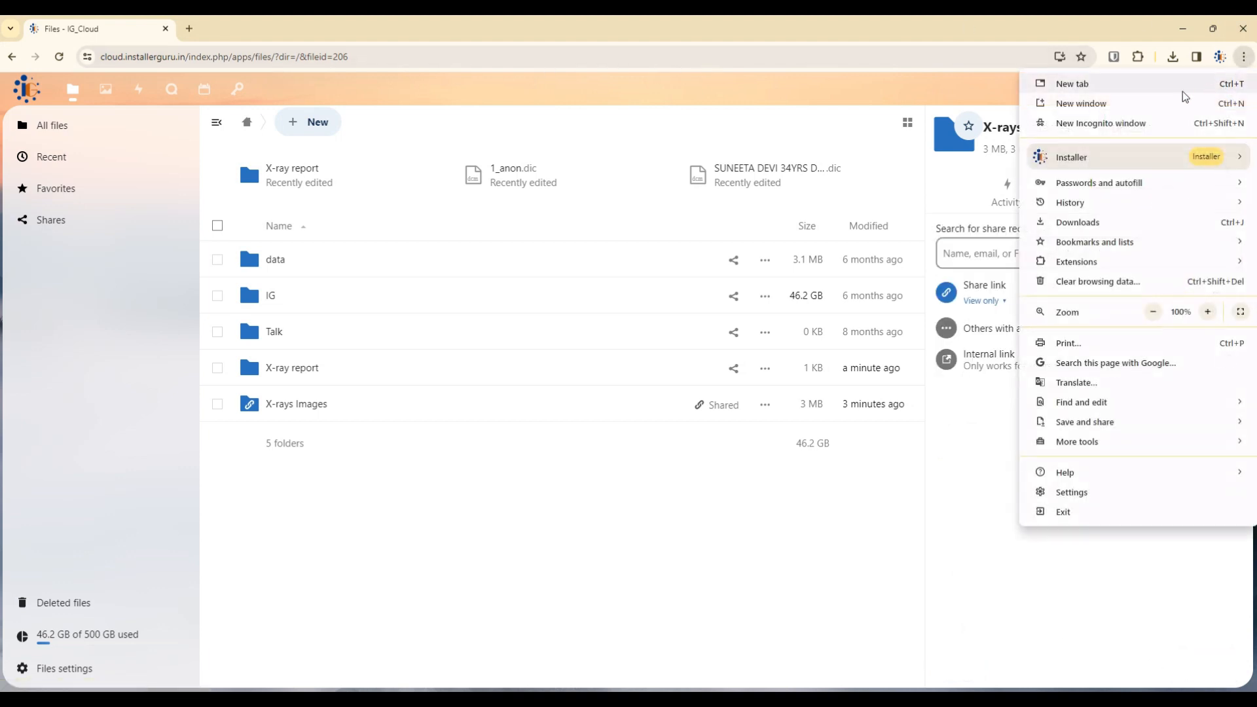
pyautogui.click(1113, 120)
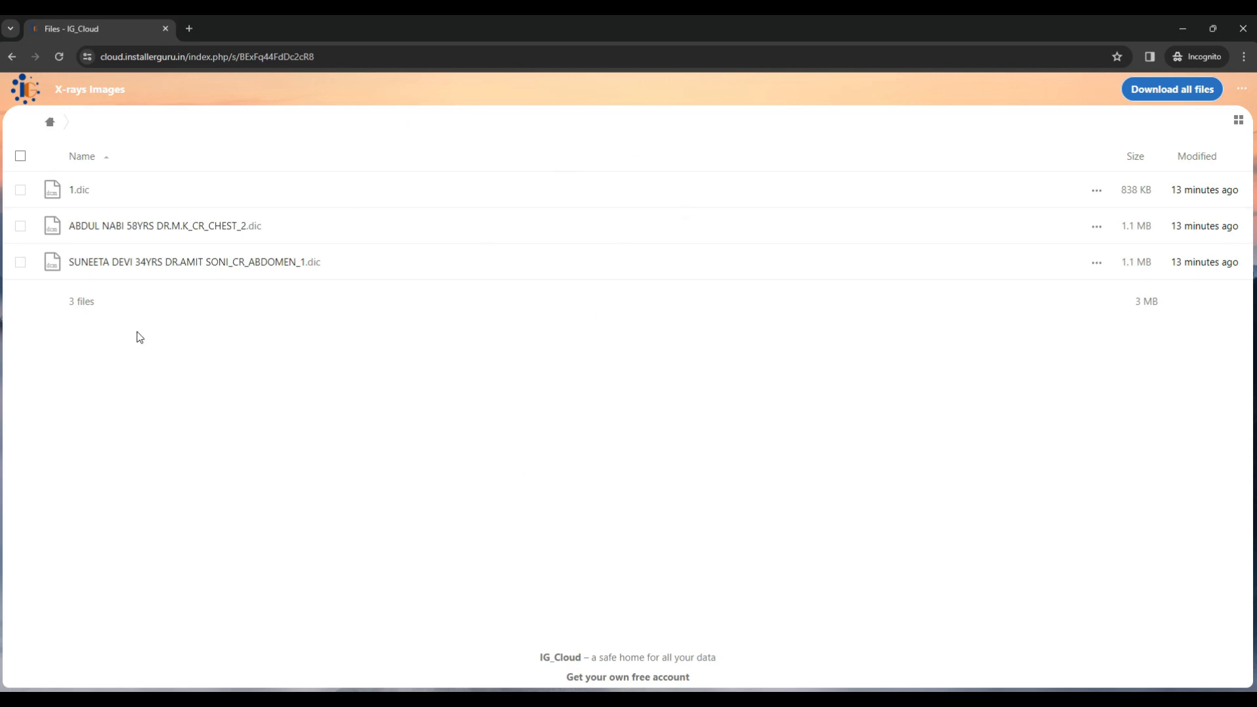
pyautogui.click(146, 197)
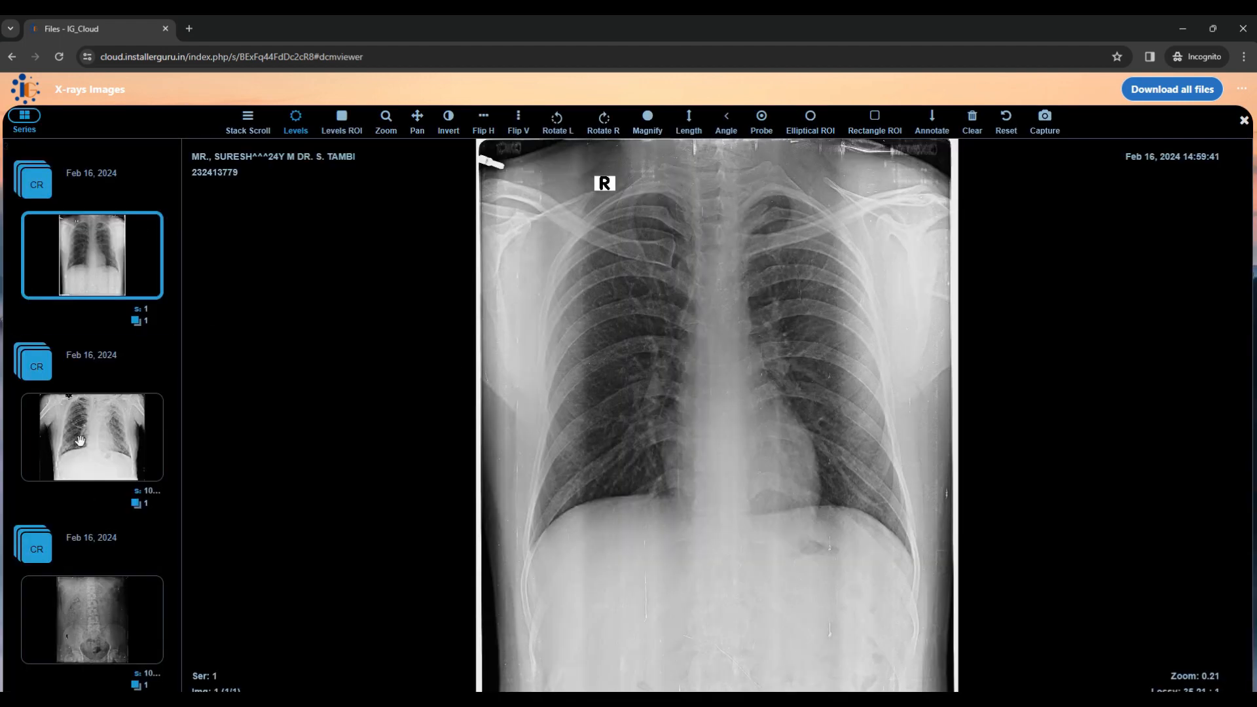
pyautogui.click(129, 555)
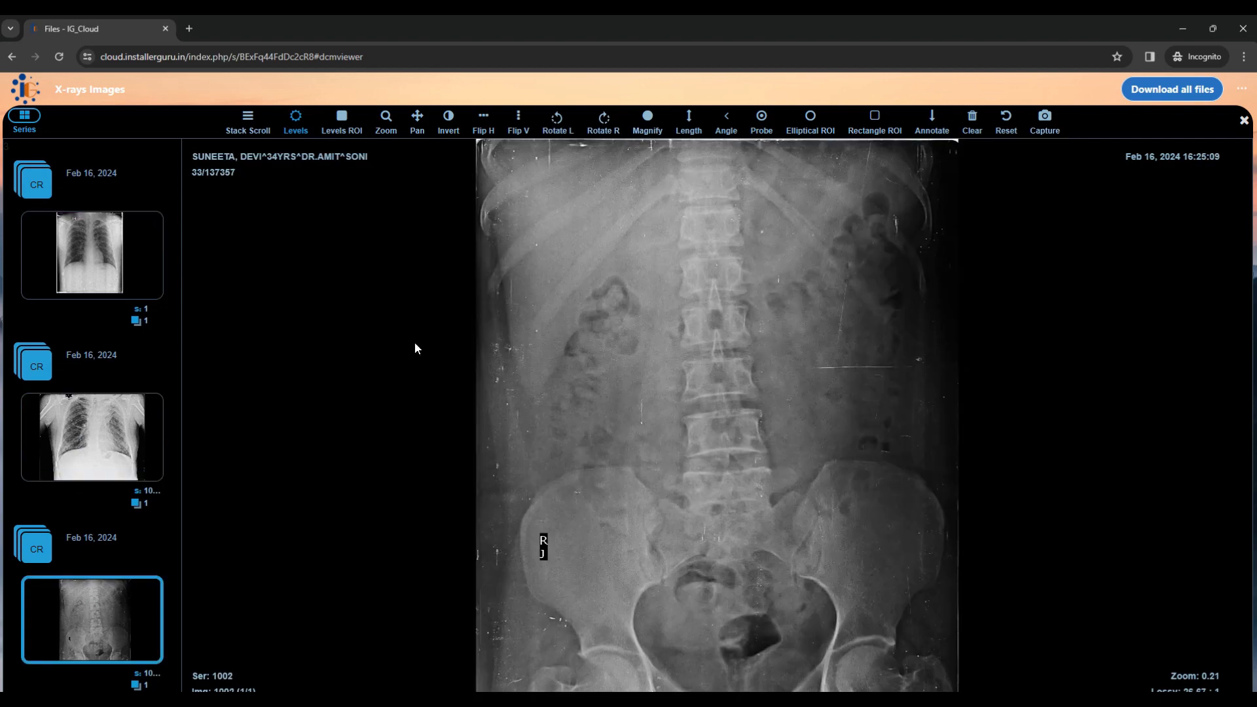
pyautogui.click(1246, 121)
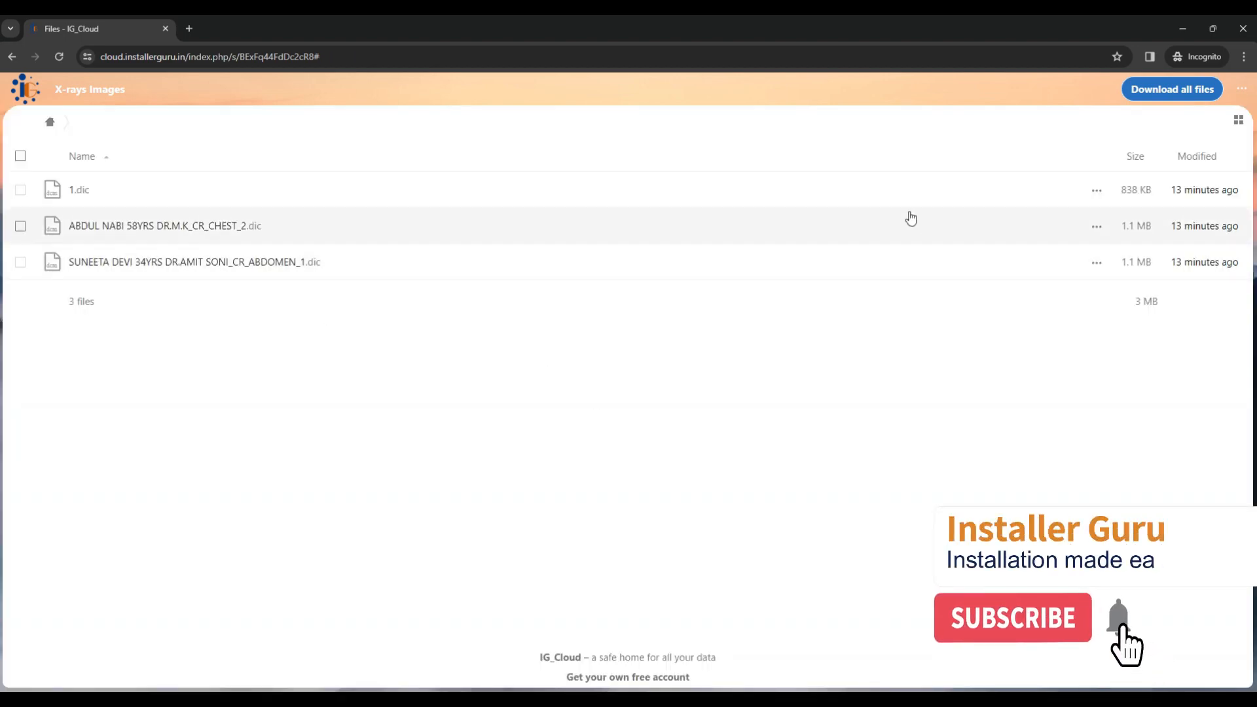
pyautogui.click(1097, 191)
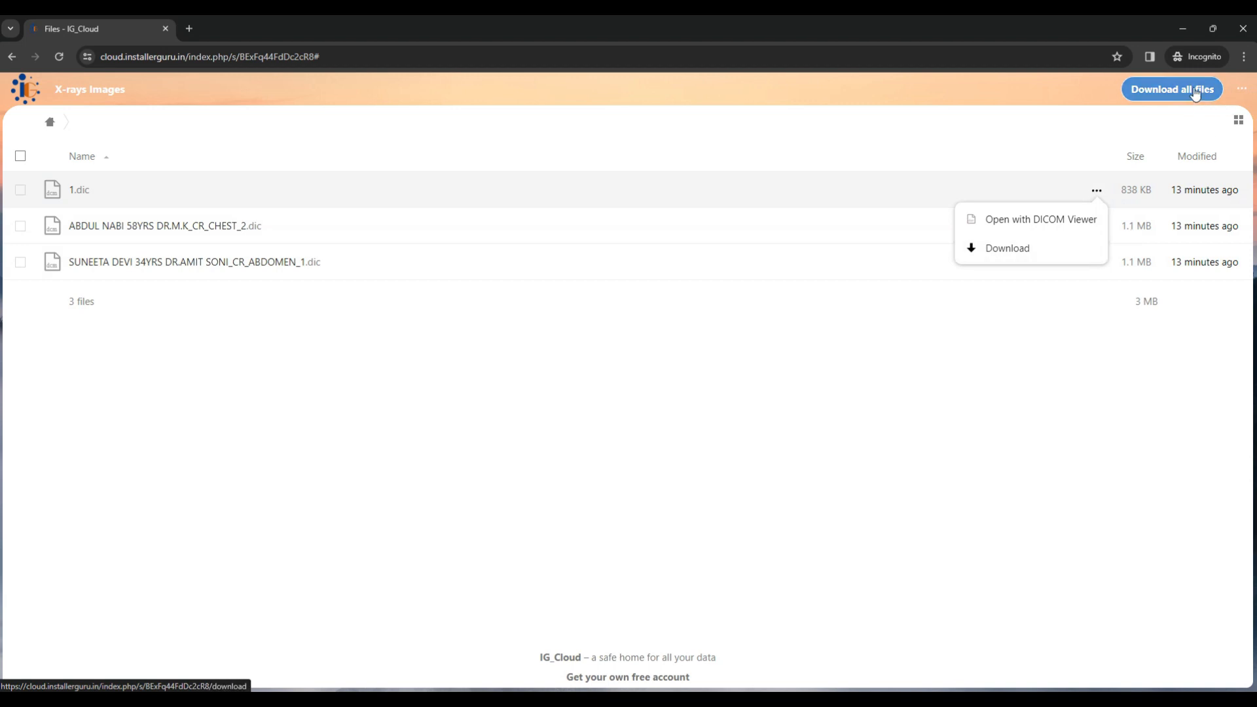
pyautogui.click(603, 454)
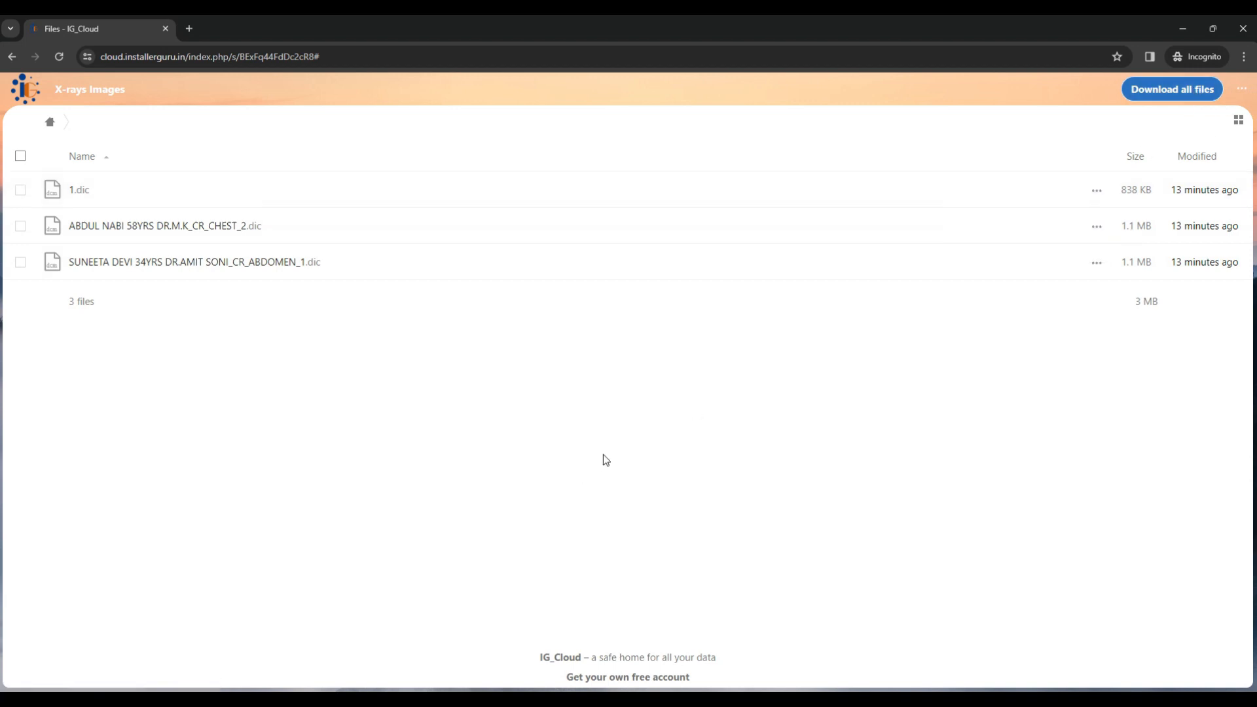
pyautogui.click(1184, 31)
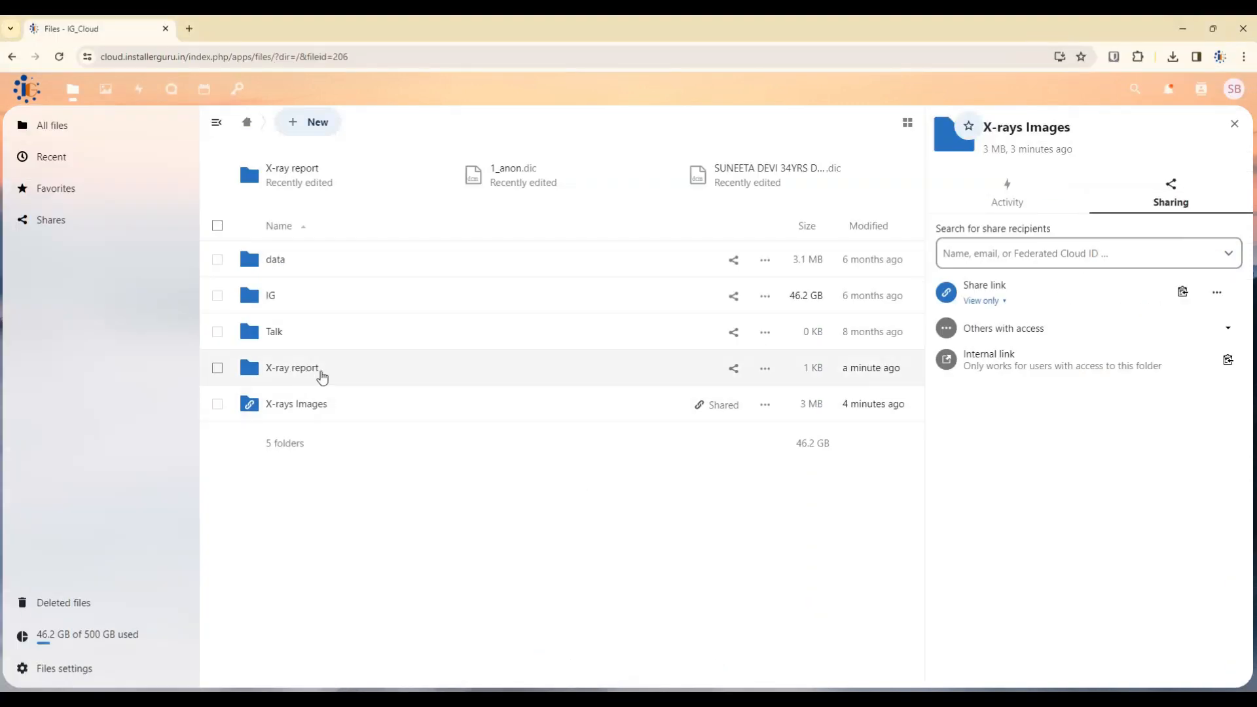
# Create and copy a public share link for the X-ray report folder.
pyautogui.click(734, 370)
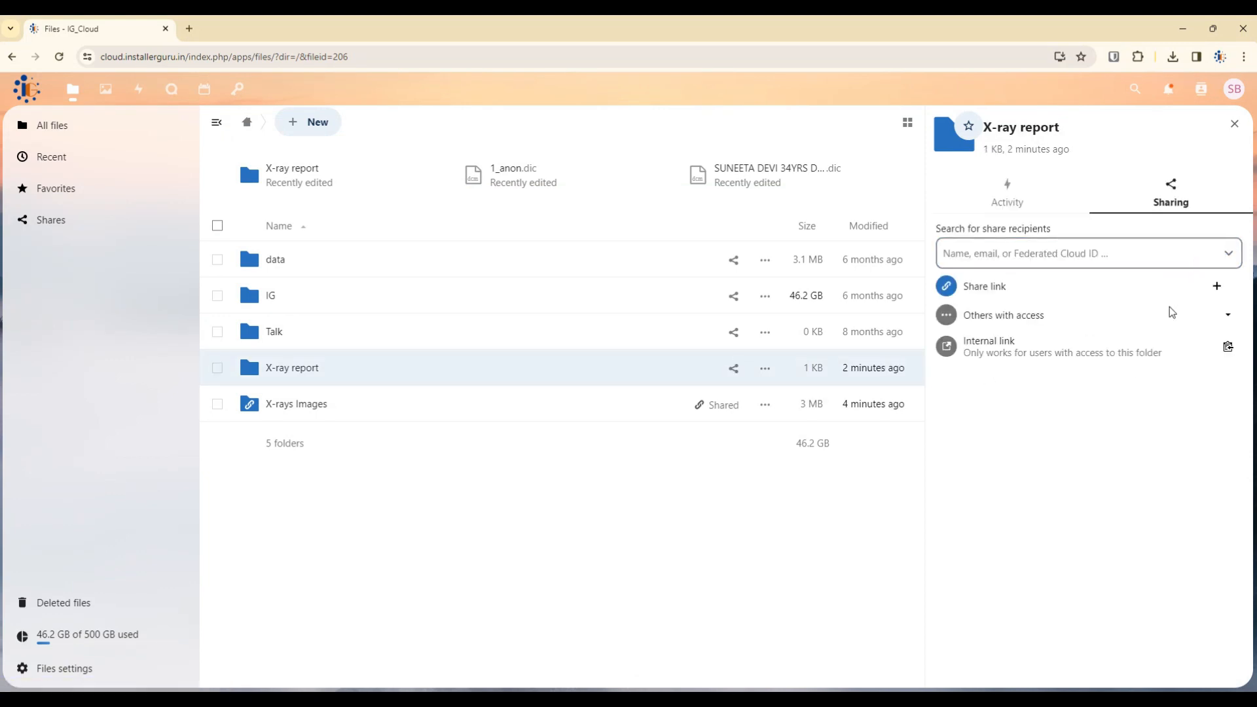
pyautogui.click(1215, 291)
pyautogui.click(1216, 290)
pyautogui.click(1192, 331)
pyautogui.click(1201, 666)
# Load the copied X-ray report link in a new private browsing tab.
pyautogui.moveTo(249, 687)
pyautogui.click(280, 655)
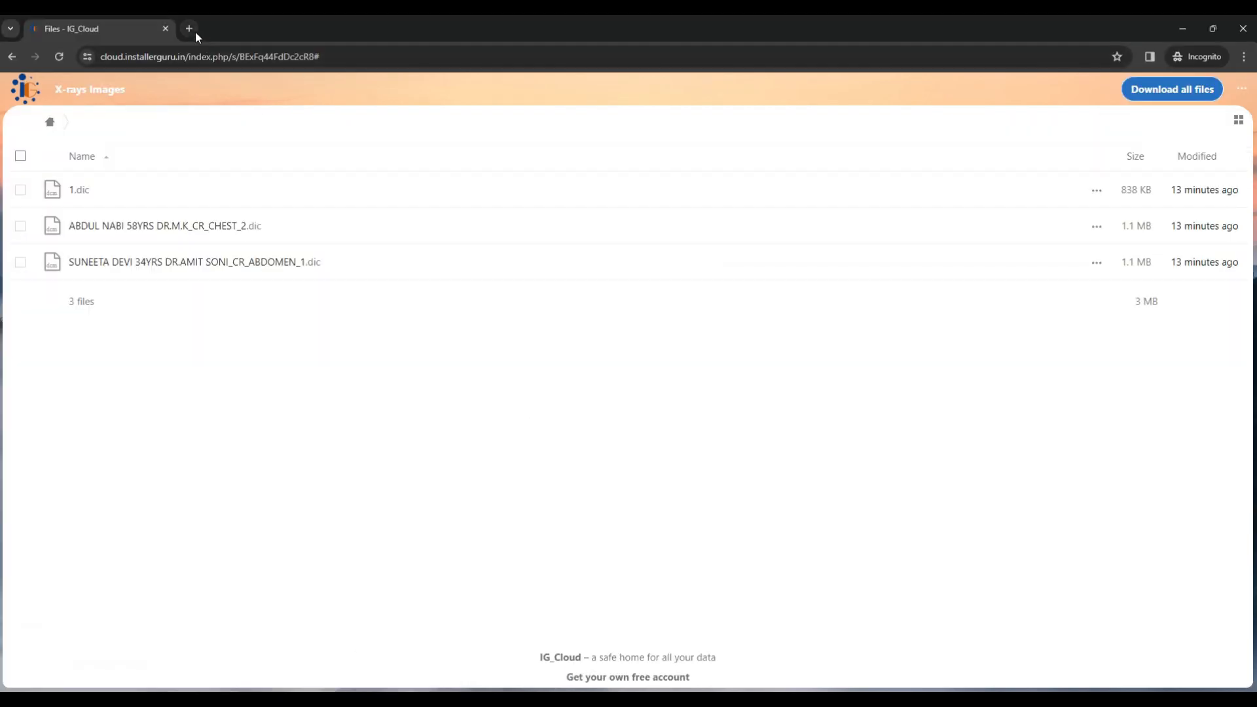
pyautogui.click(197, 30)
pyautogui.press('Return')
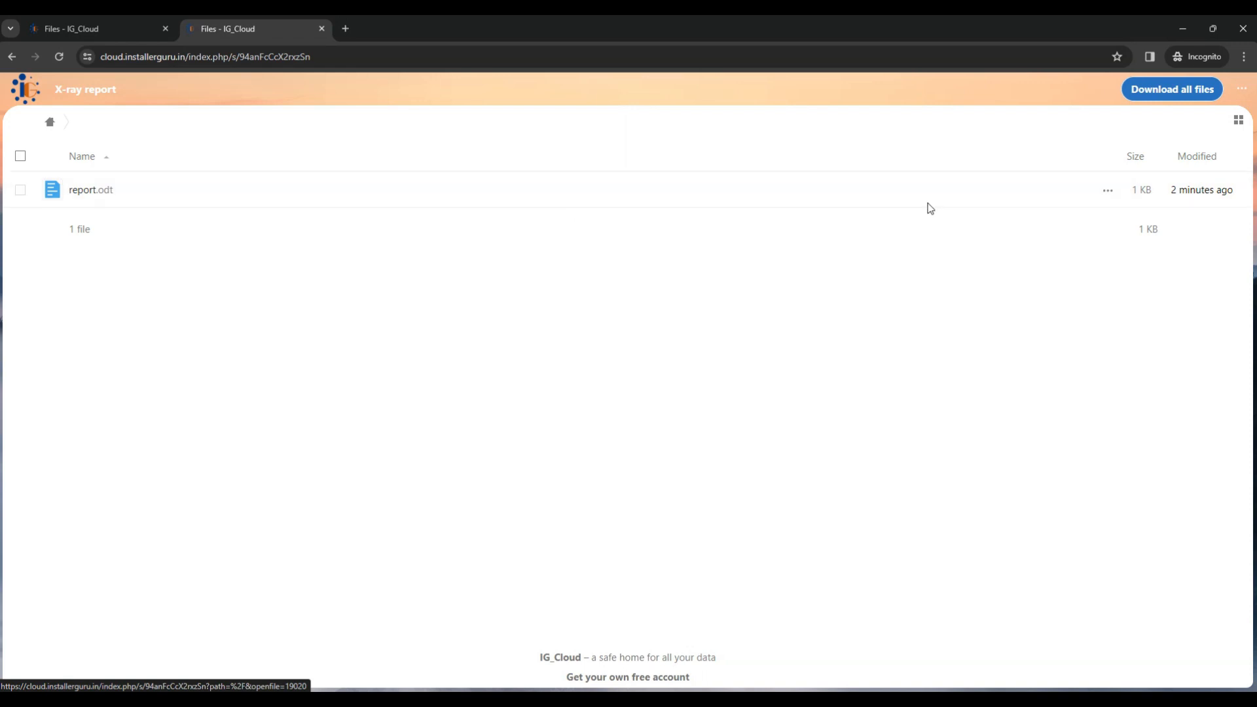
pyautogui.click(1185, 27)
# Change the X-ray report link to allow upload and editing, and save it.
pyautogui.click(1220, 293)
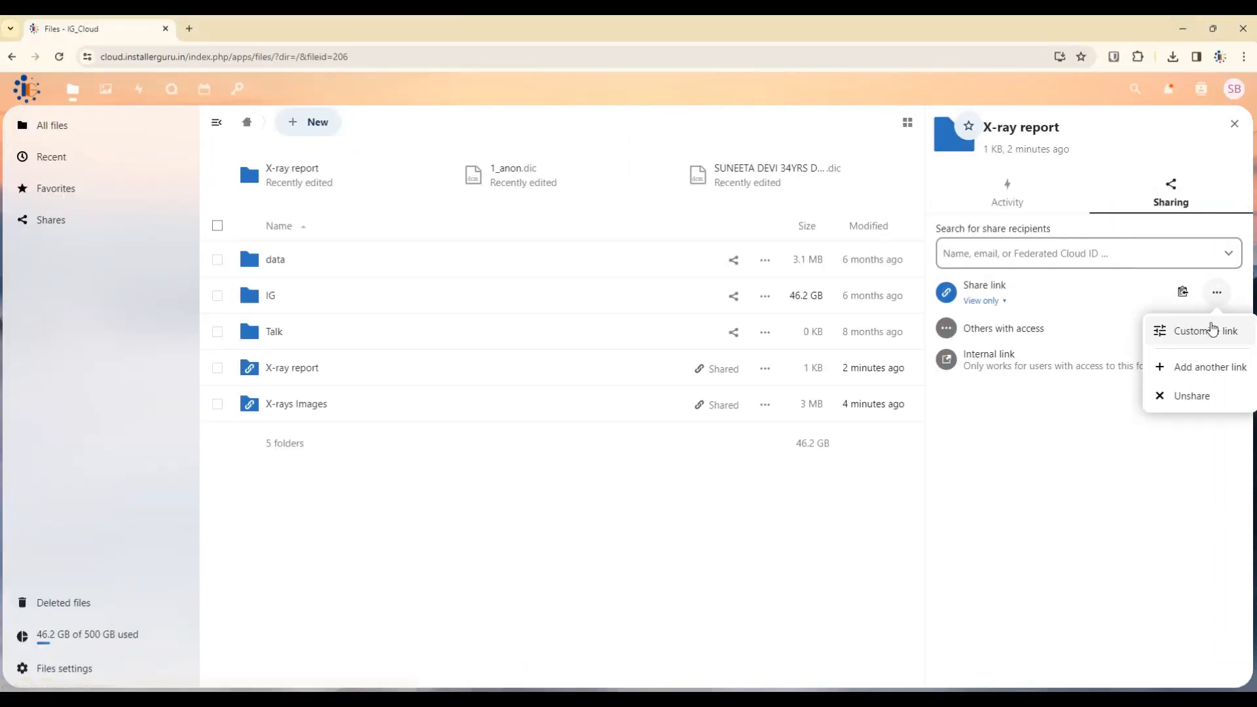
pyautogui.click(1208, 329)
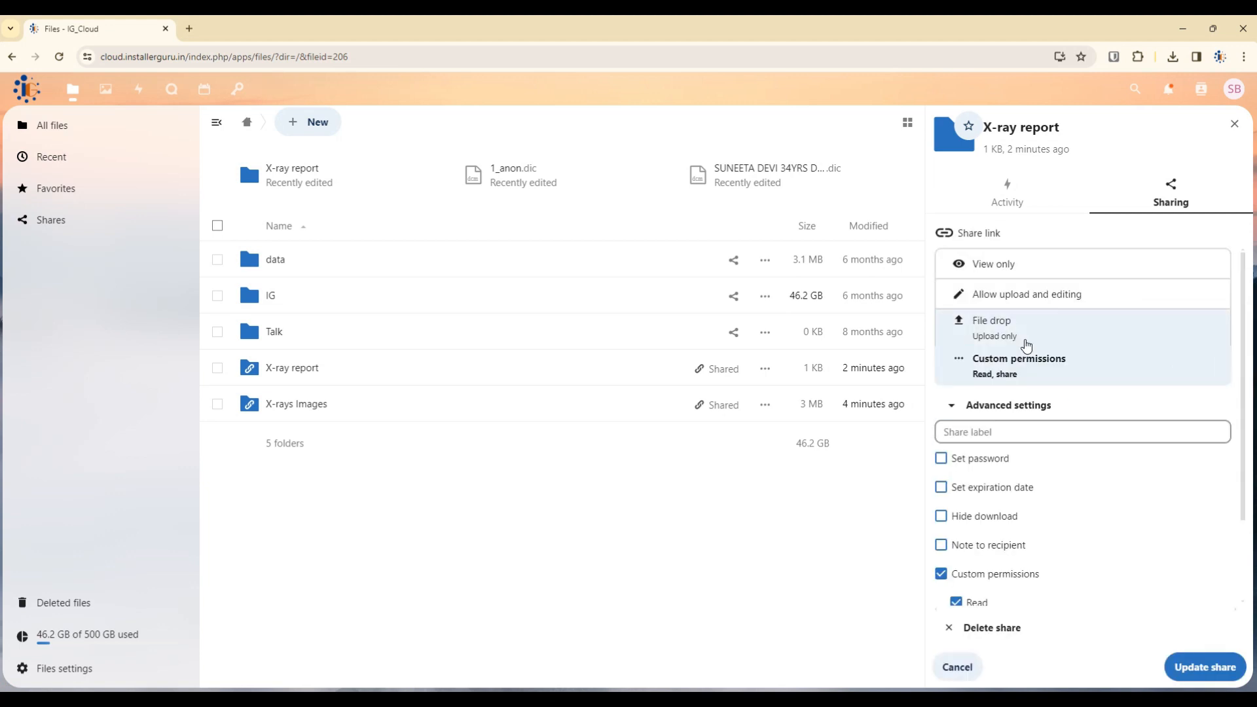
pyautogui.click(1025, 298)
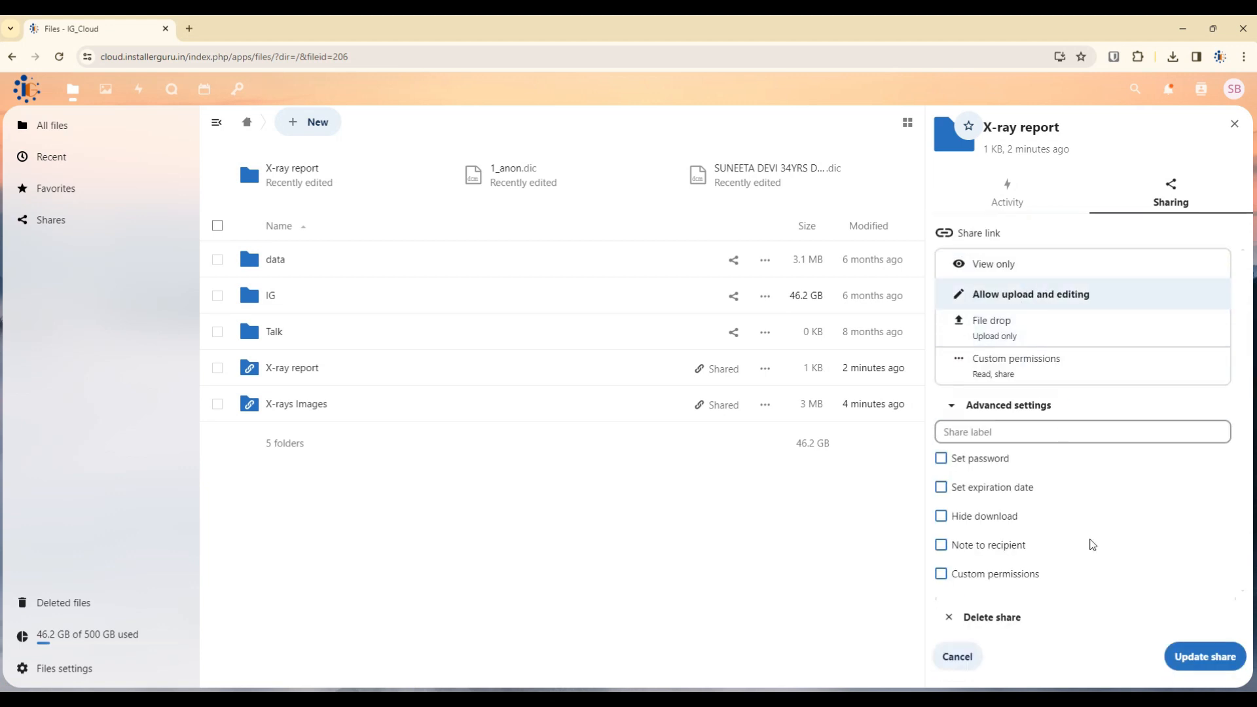
pyautogui.click(1205, 656)
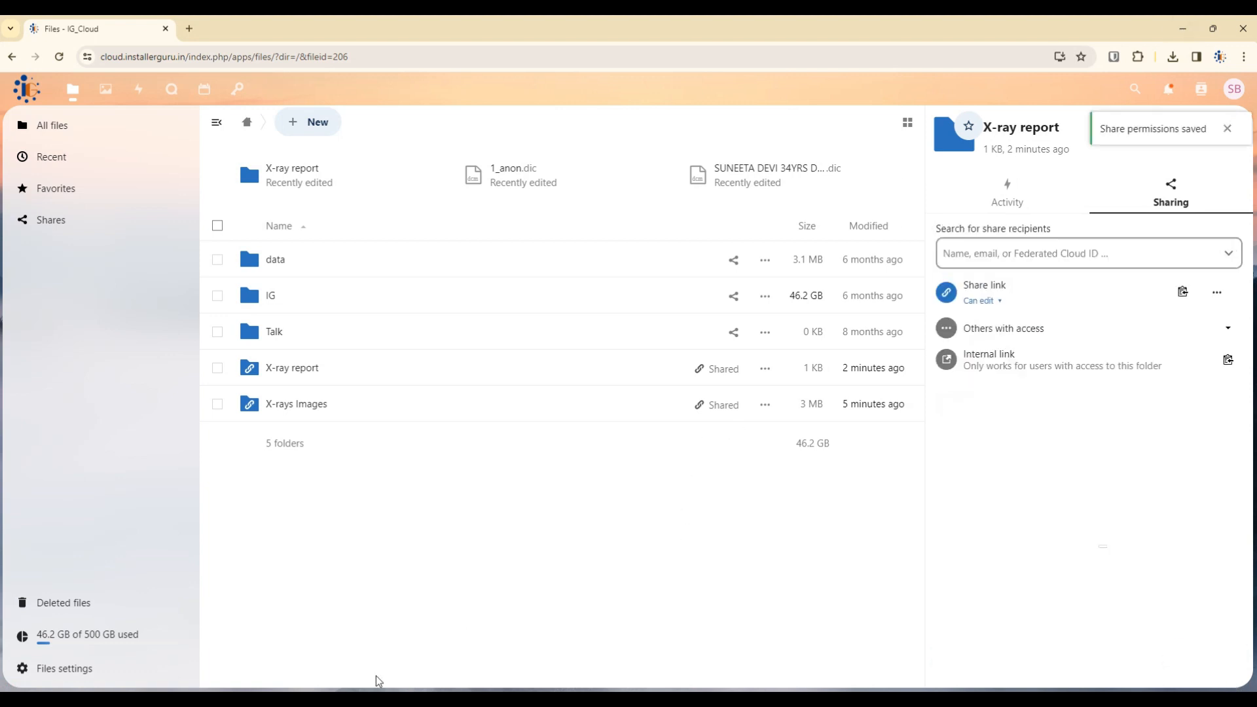
pyautogui.moveTo(308, 696)
pyautogui.click(348, 662)
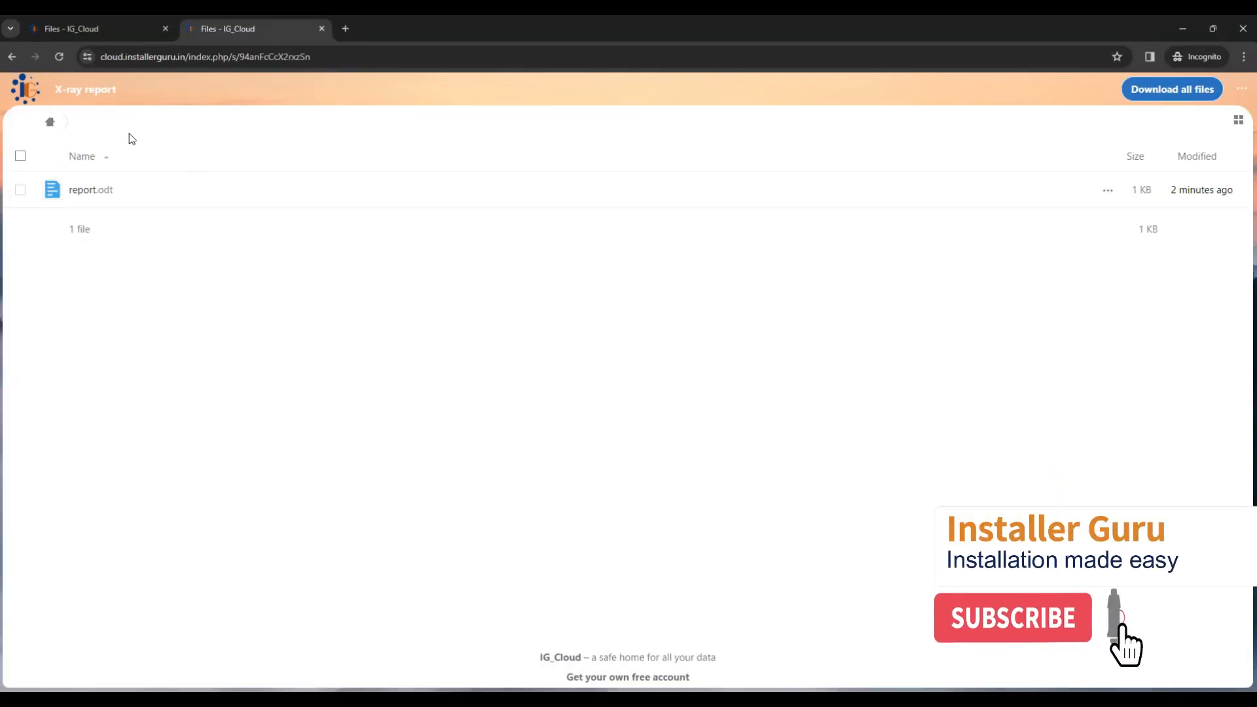
# Reload the shared X-ray report page, check its New menu, then close the private window and sidebar.
pyautogui.click(59, 56)
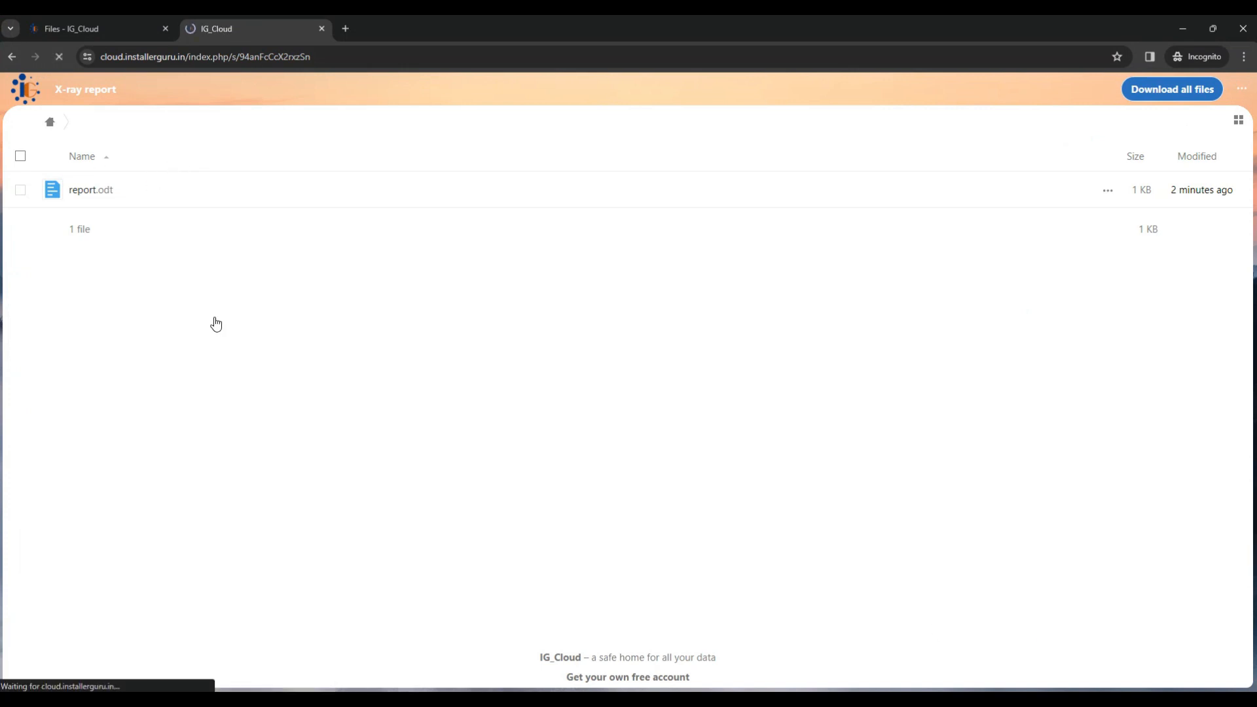
pyautogui.click(119, 127)
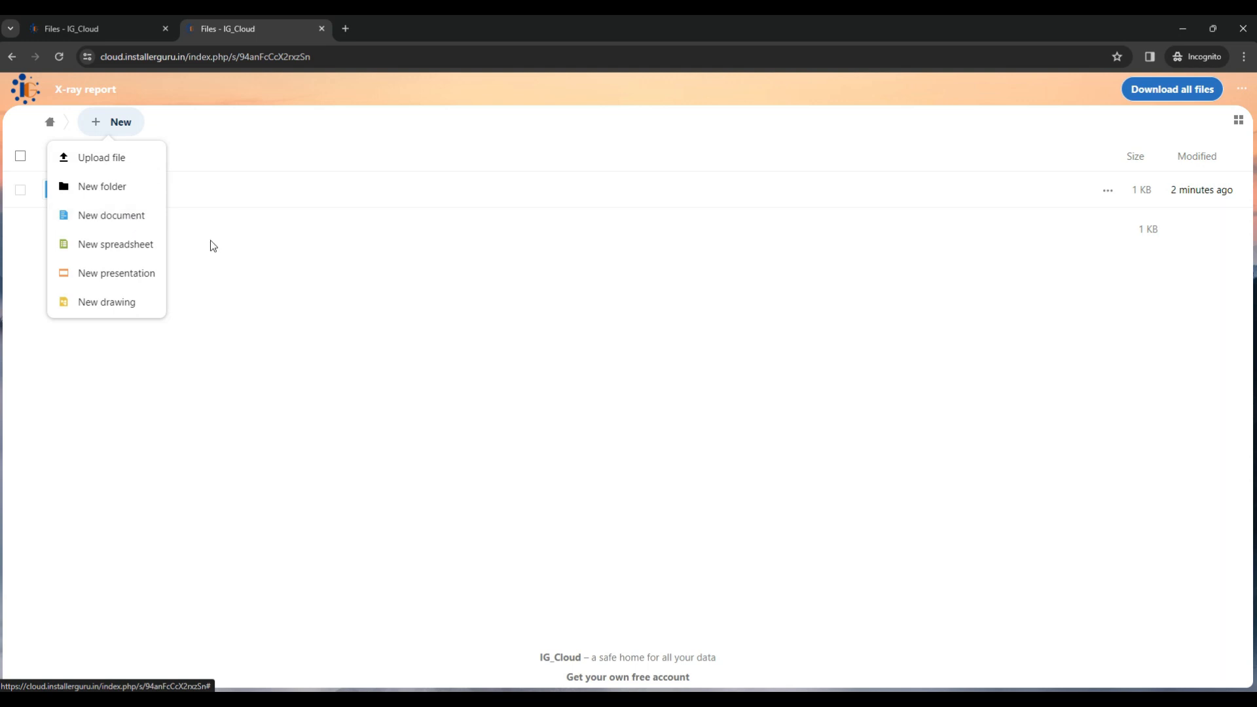
pyautogui.click(255, 258)
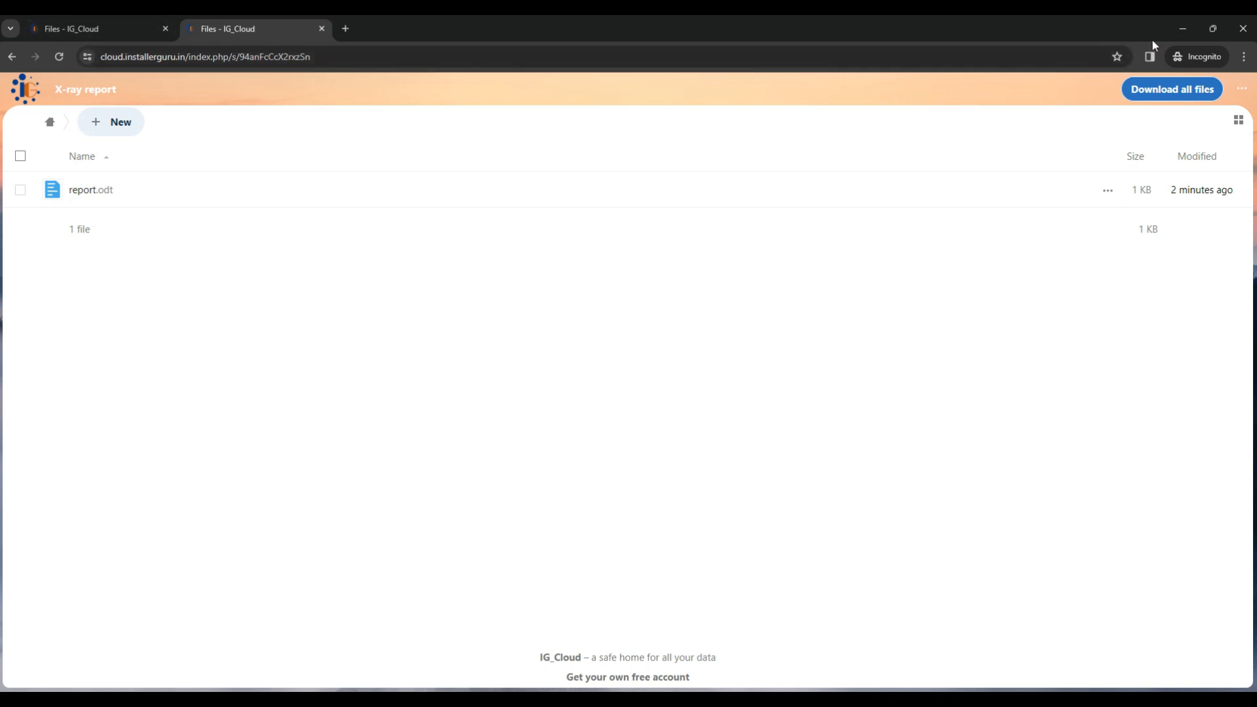
pyautogui.click(1169, 33)
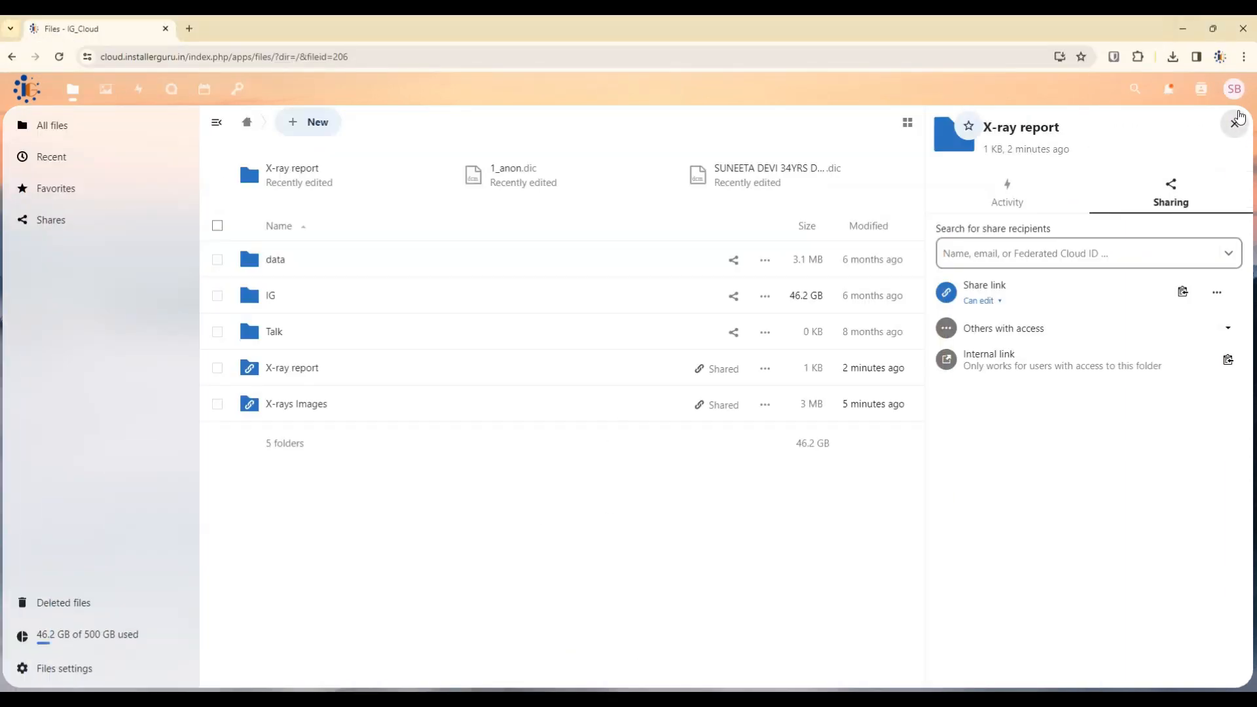
pyautogui.click(1235, 123)
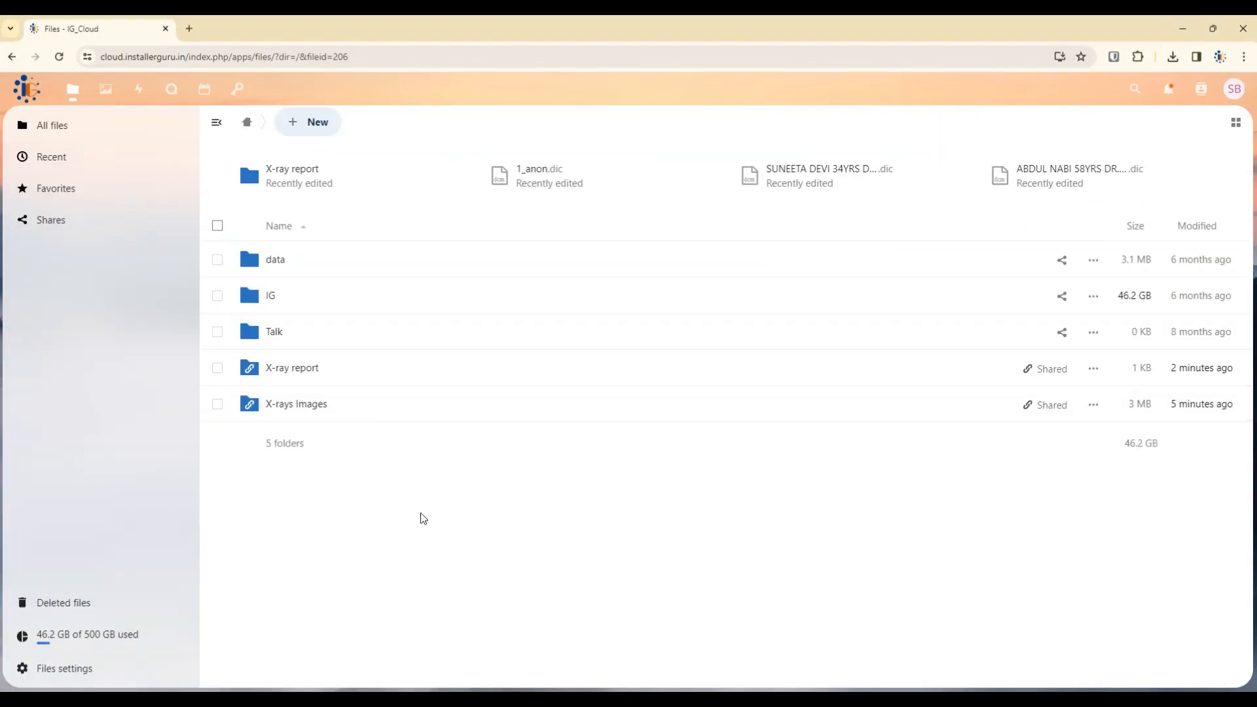